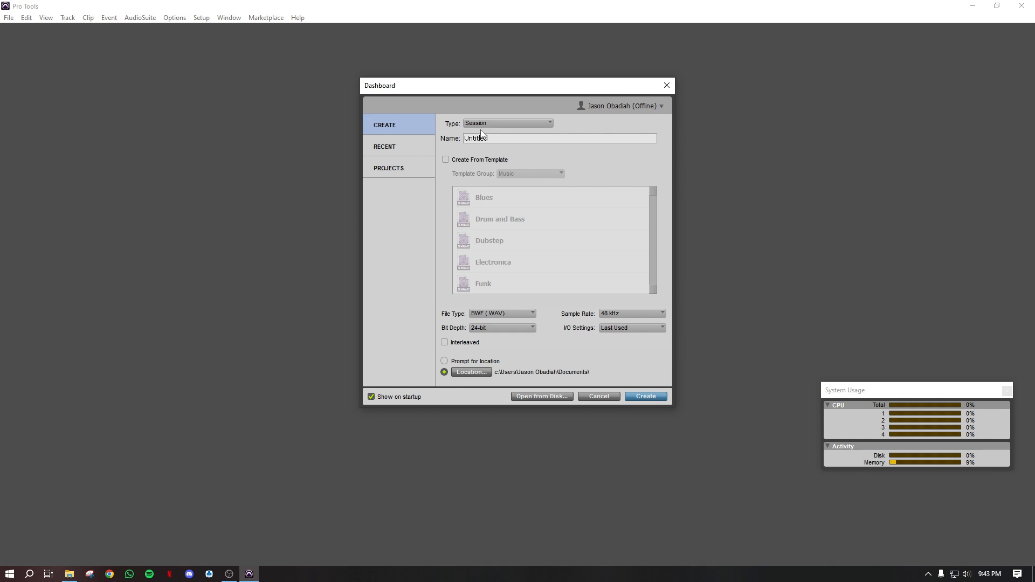
# Name the new session Test
pyautogui.doubleClick(495, 141)
pyautogui.doubleClick(495, 141)
pyautogui.click(495, 141)
pyautogui.moveTo(495, 140); pyautogui.dragTo(463, 142)
pyautogui.write('Test')
# Keep the BWF (.WAV) file type and 48 kHz sample rate, and create the session
pyautogui.click(521, 315)
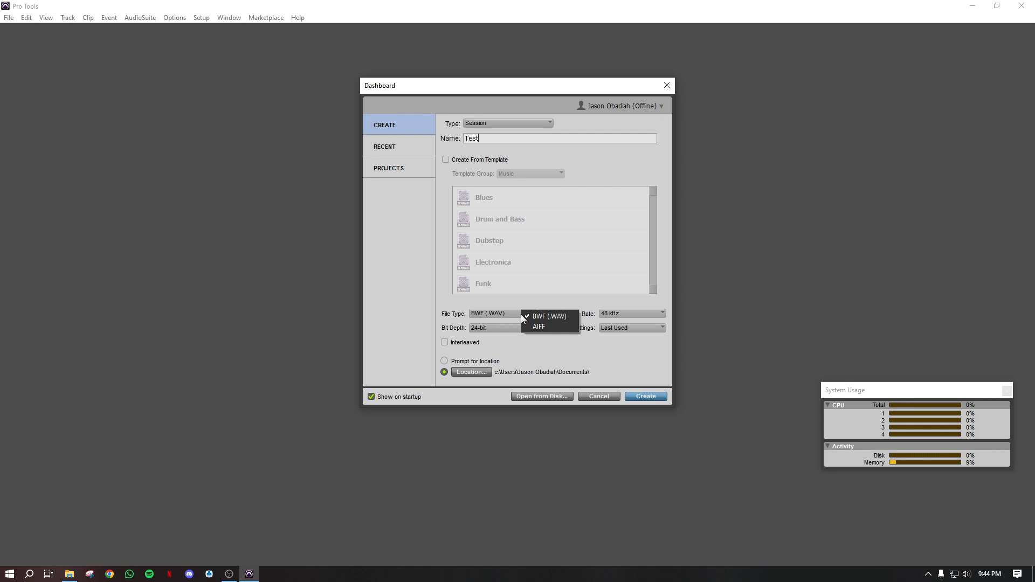
pyautogui.click(601, 302)
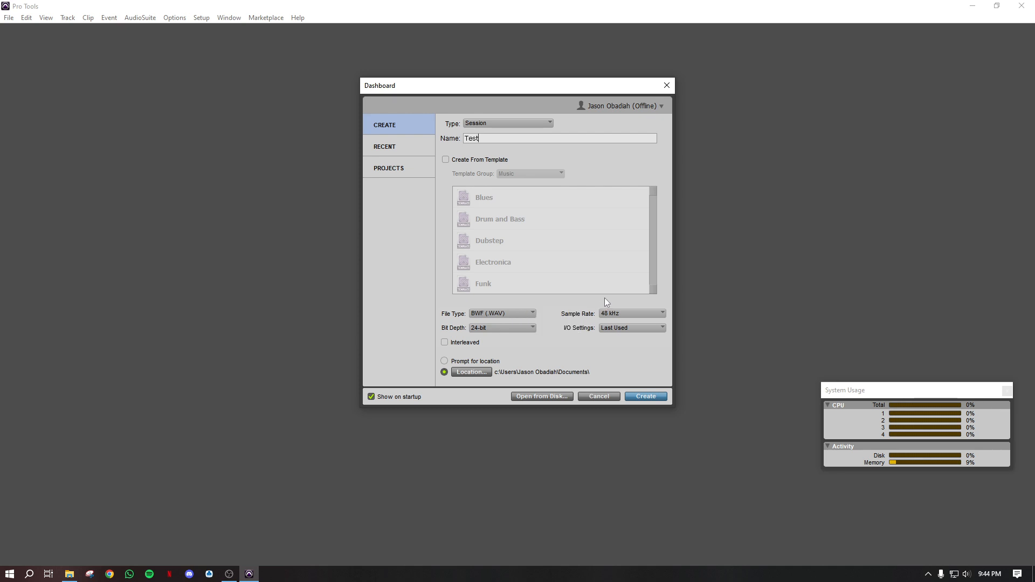
pyautogui.click(635, 313)
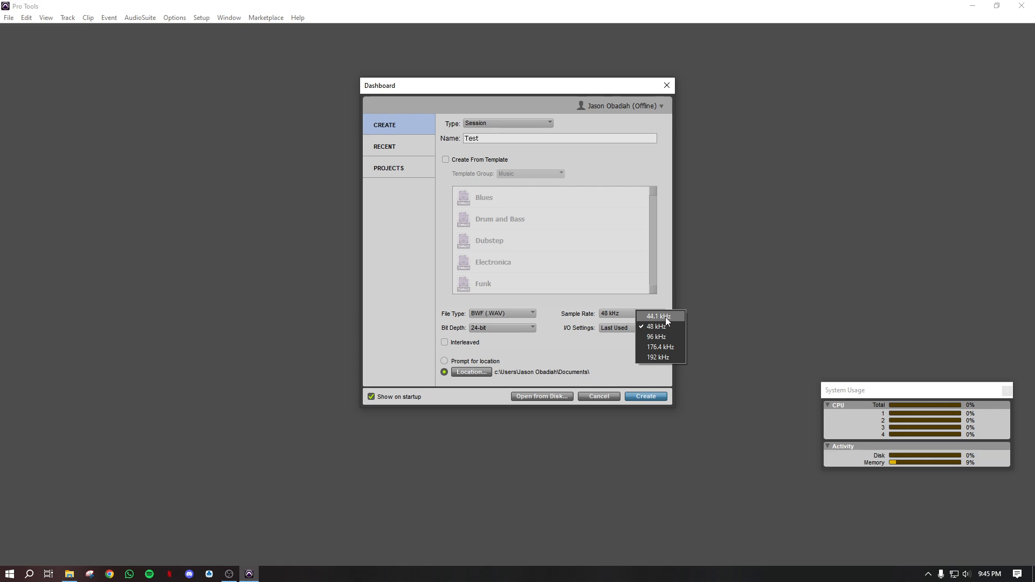
pyautogui.click(594, 344)
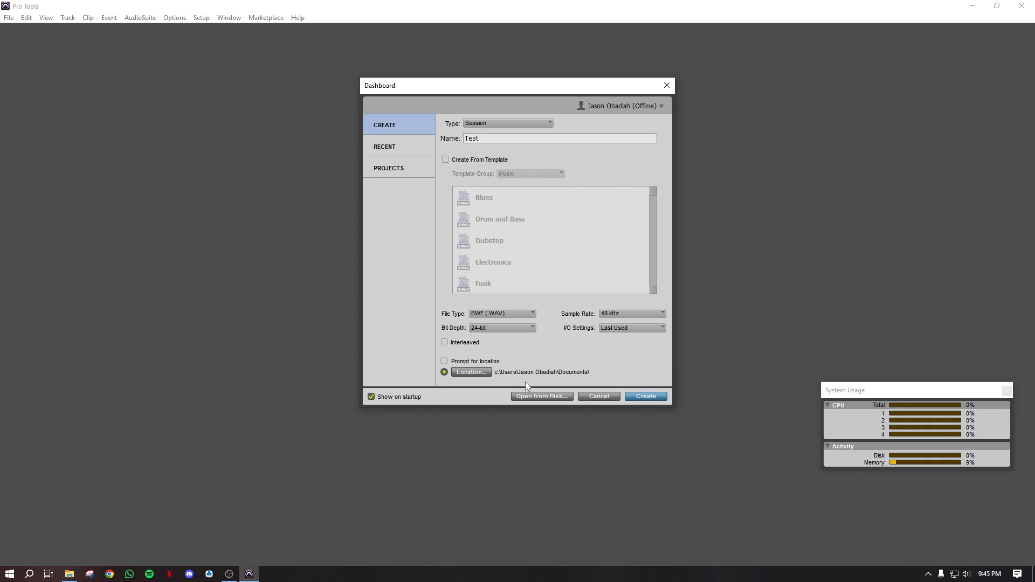
pyautogui.click(663, 399)
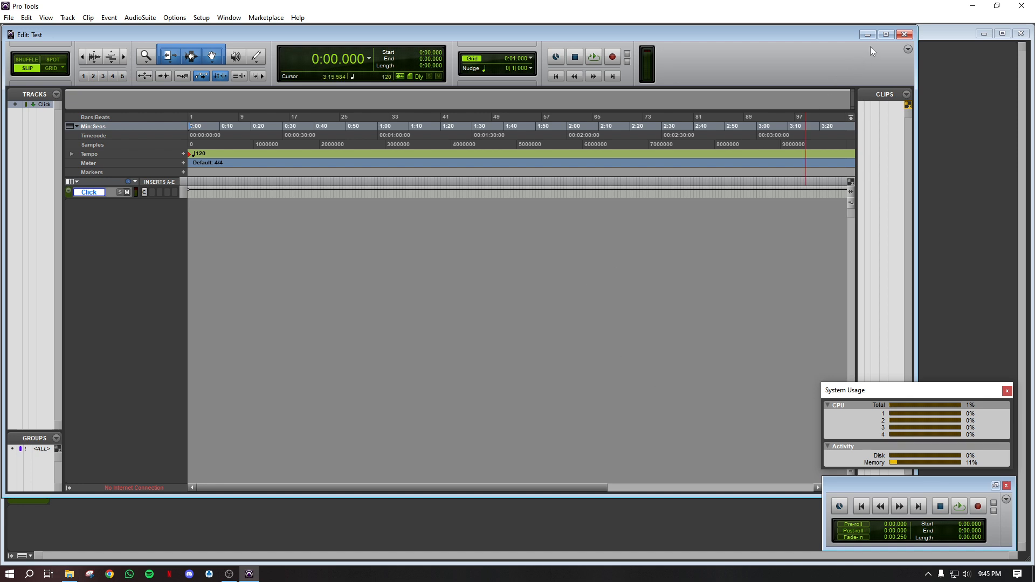
# Maximize the session's Edit window and delete the Click track
pyautogui.click(884, 34)
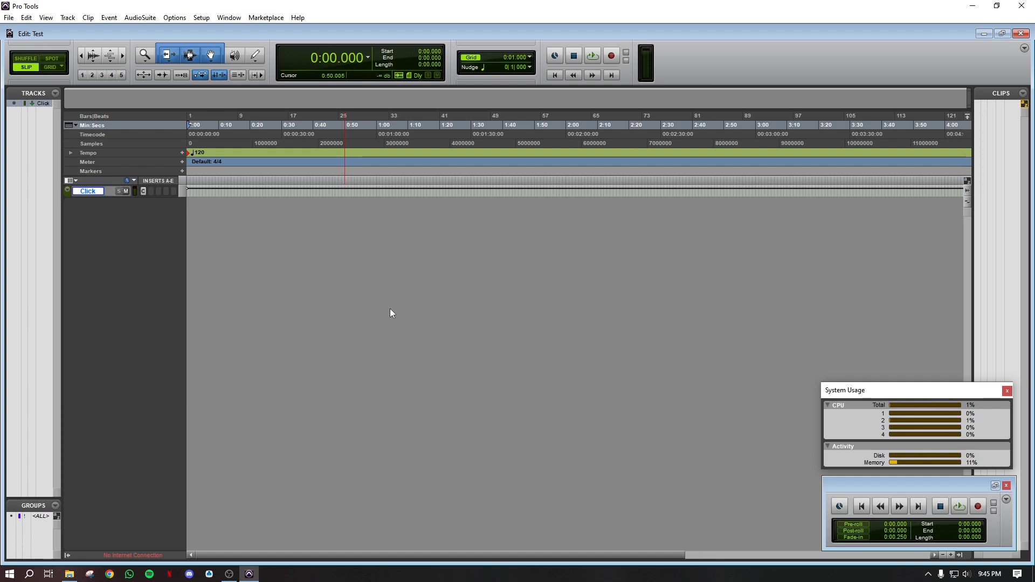
pyautogui.rightClick(101, 192)
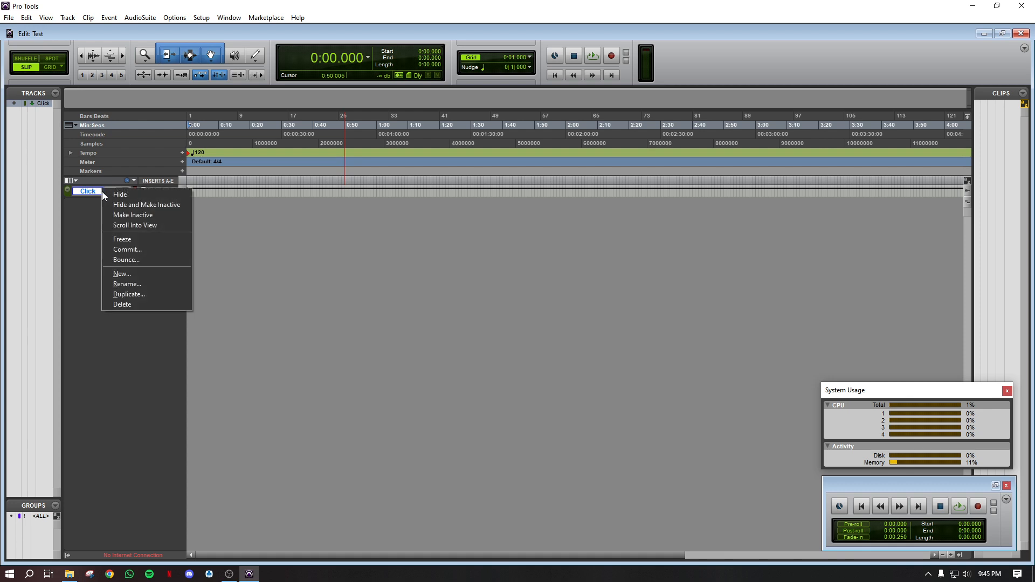
pyautogui.click(125, 306)
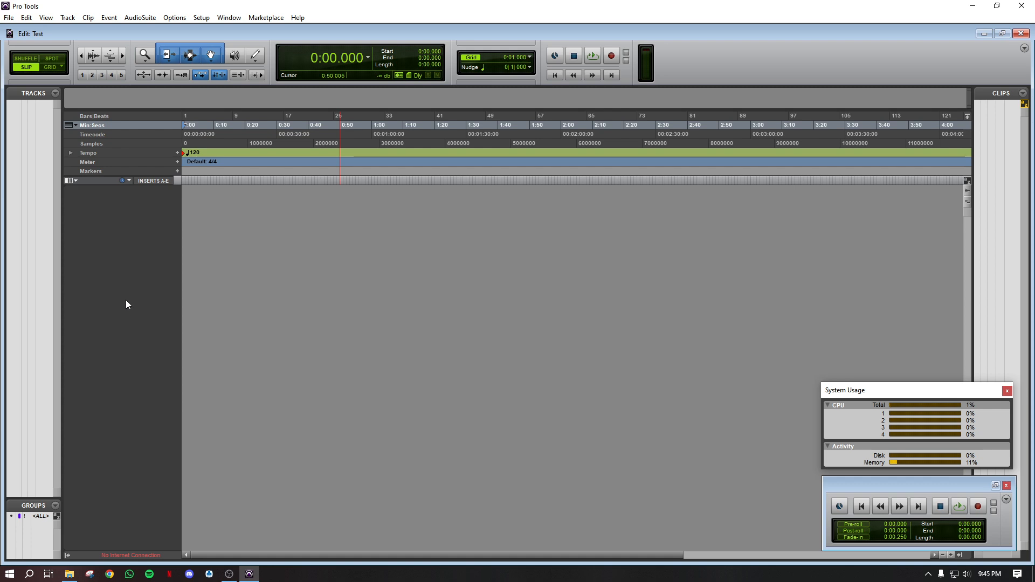
# Set up two new mono audio tracks in Samples, without creating them yet
pyautogui.click(66, 18)
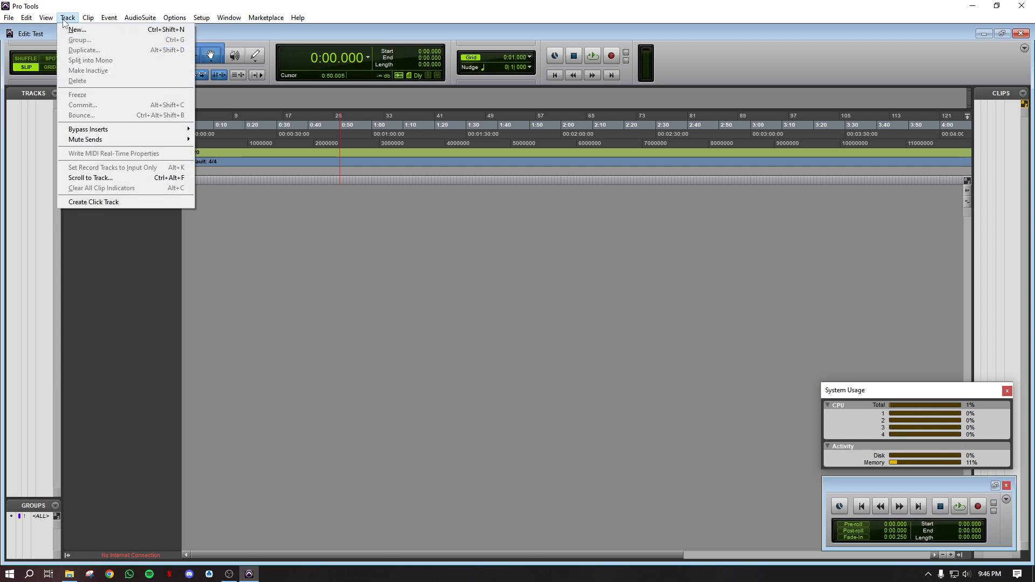
pyautogui.click(100, 34)
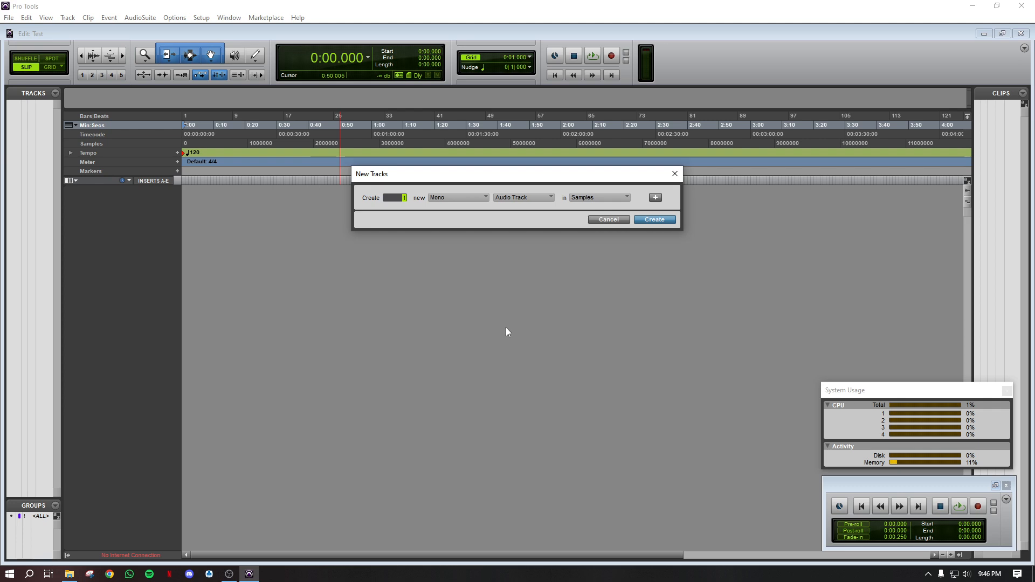
pyautogui.write('2')
pyautogui.click(486, 198)
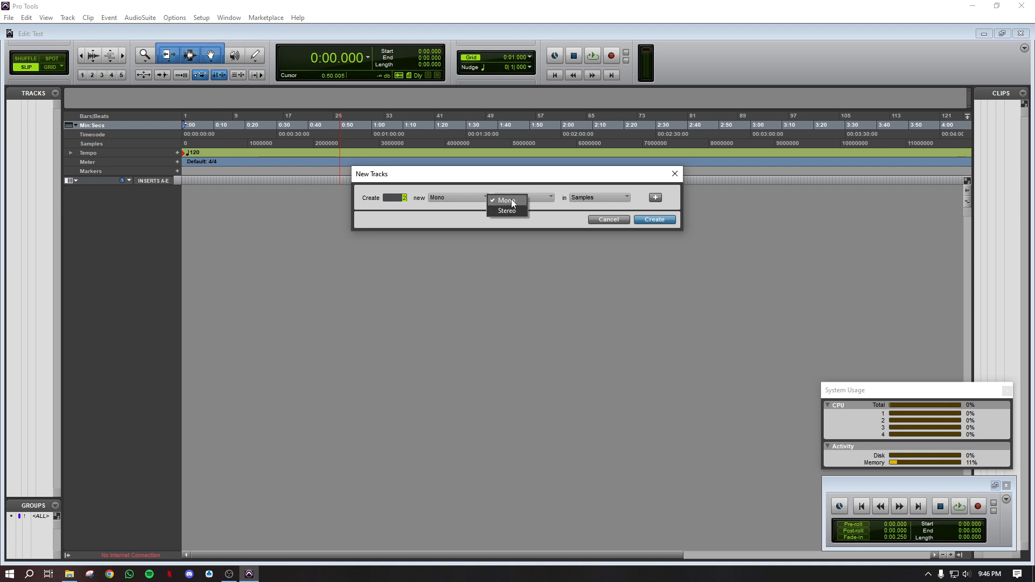
pyautogui.click(467, 199)
pyautogui.click(501, 227)
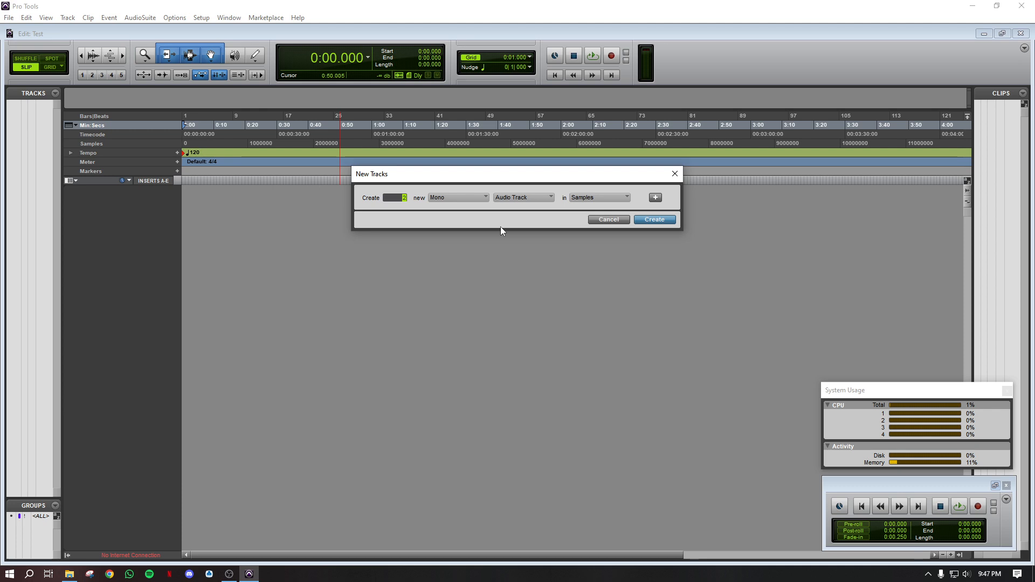
pyautogui.click(535, 197)
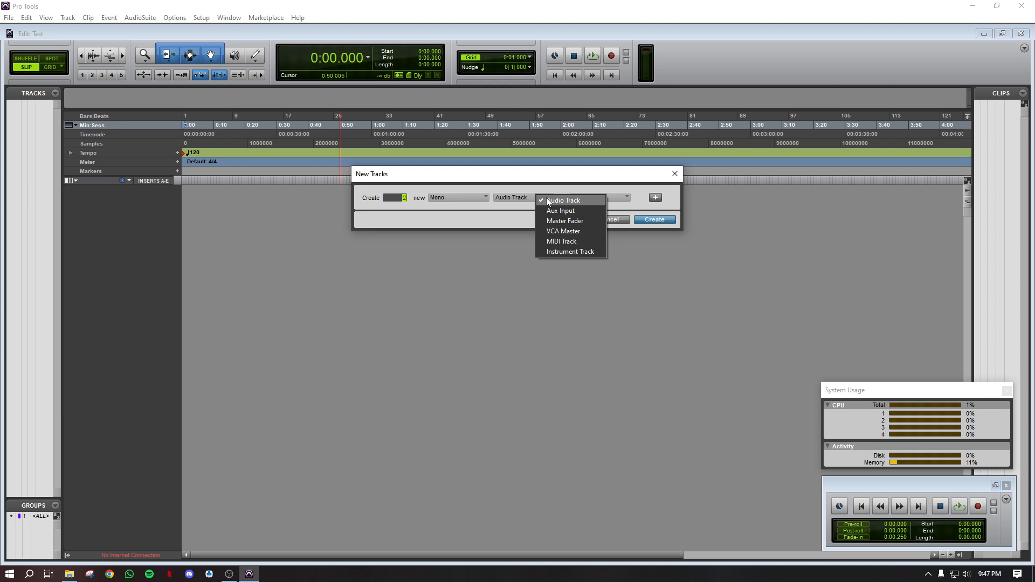
pyautogui.click(548, 201)
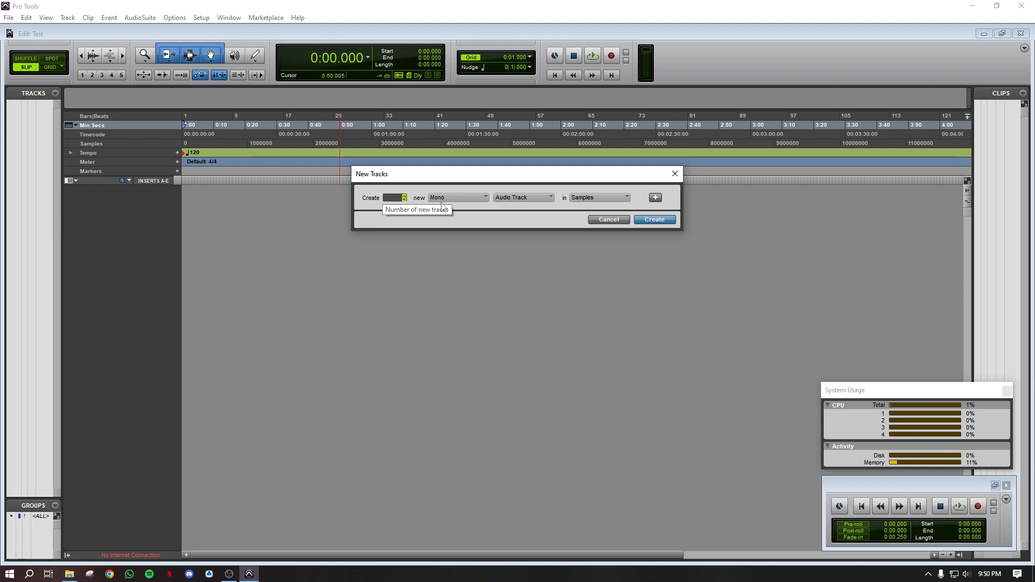
# Add one stereo audio track to the set of new tracks
pyautogui.click(655, 198)
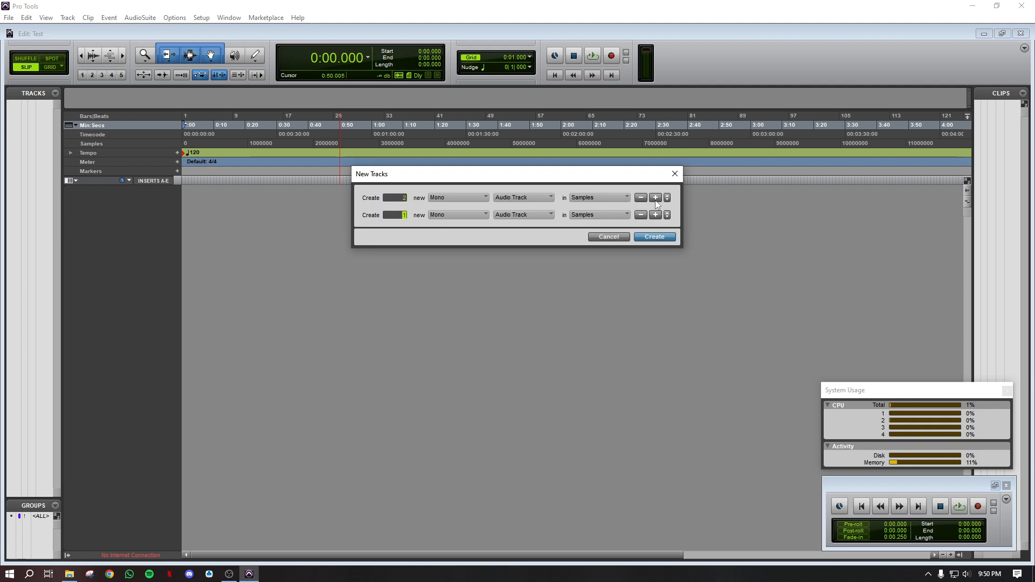
pyautogui.click(468, 215)
pyautogui.click(480, 225)
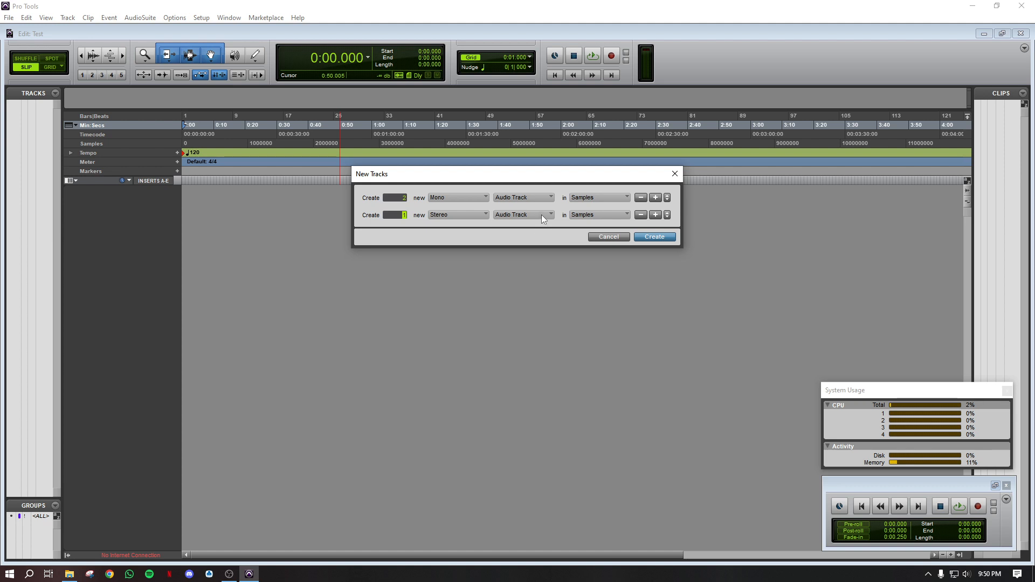
# Add one stereo Master Fader to the set and create all the new tracks
pyautogui.click(657, 215)
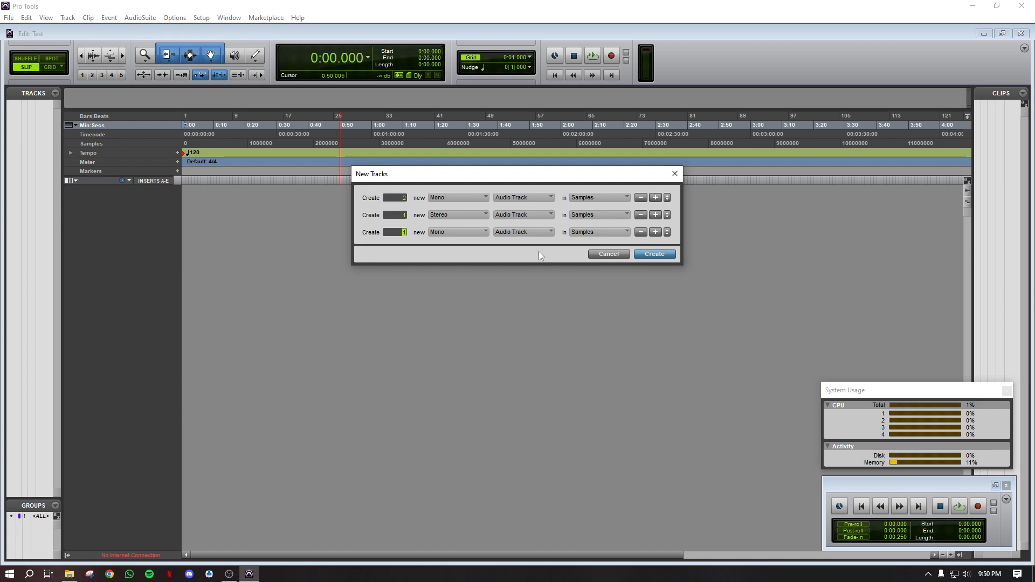
pyautogui.click(452, 228)
pyautogui.click(526, 236)
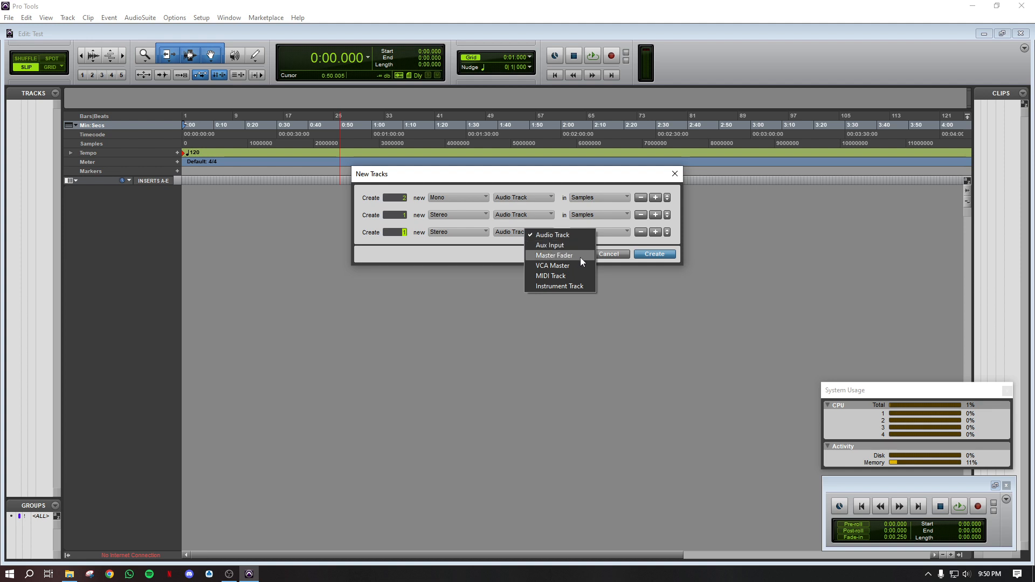
pyautogui.click(581, 258)
pyautogui.click(544, 234)
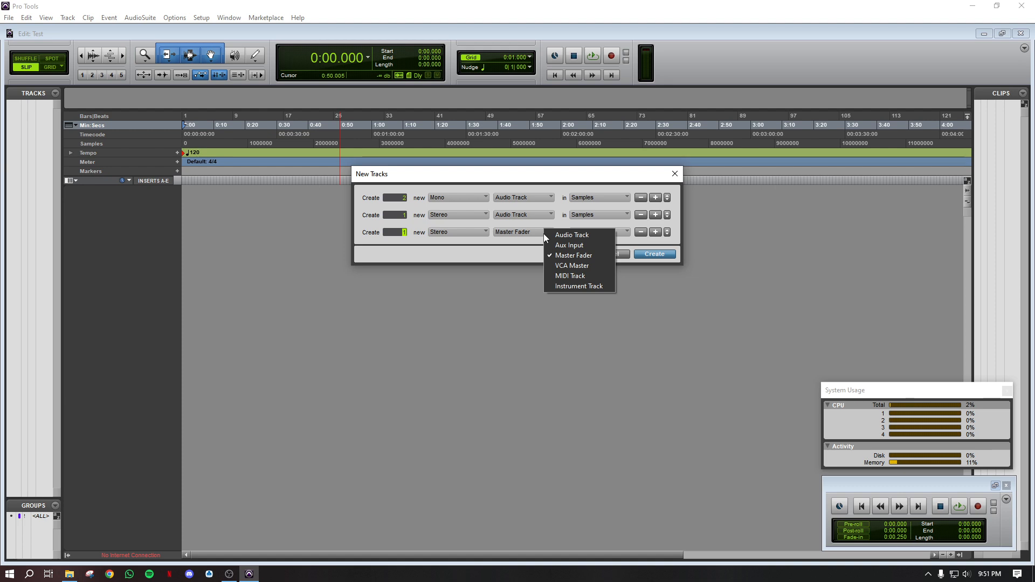
pyautogui.click(584, 256)
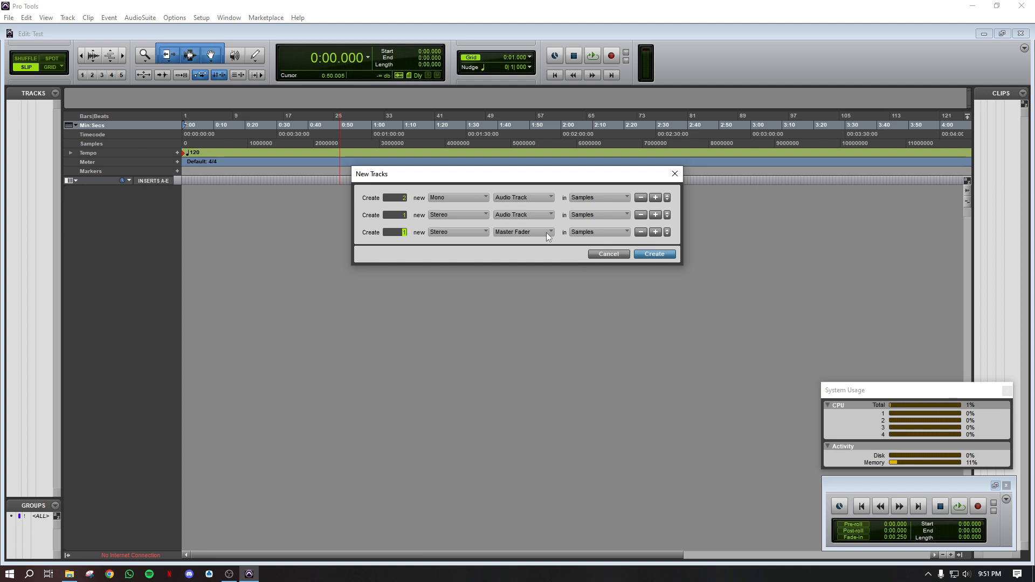
pyautogui.click(655, 254)
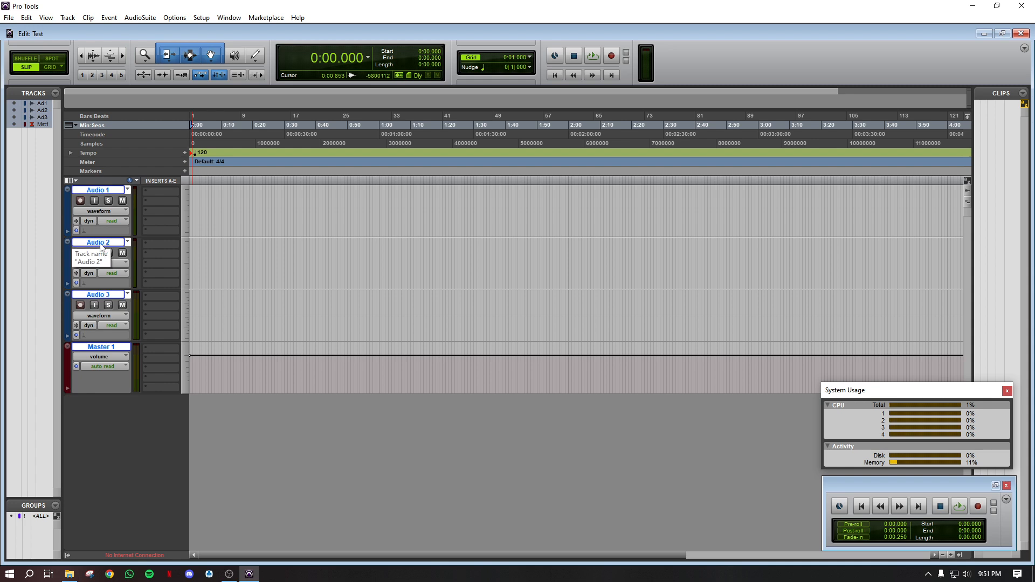
# Rename the Audio 1 track as Dialogue, the character's first name and Sc1, joined by underscores, and continue to the next track
pyautogui.click(103, 191)
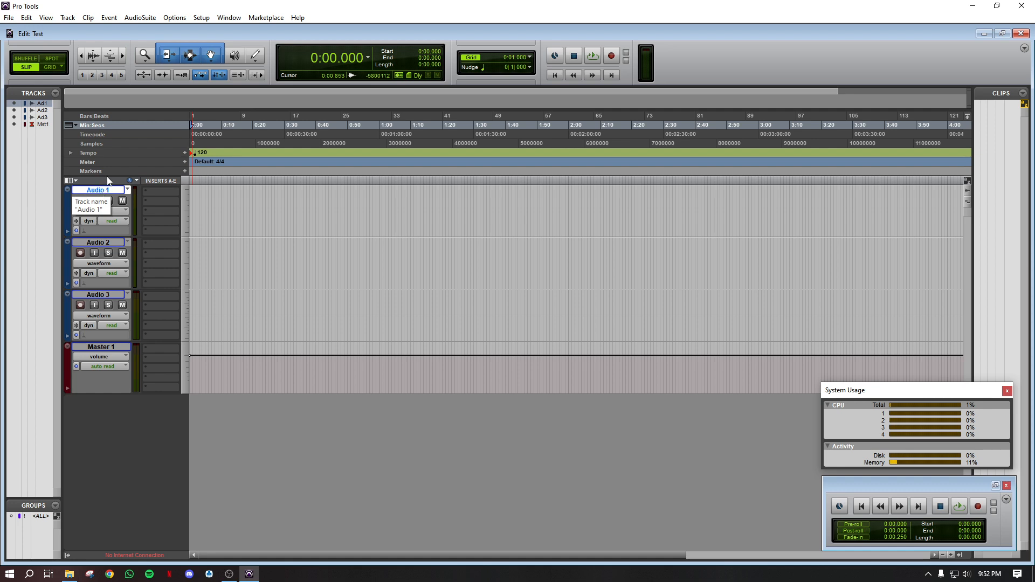
pyautogui.doubleClick(102, 192)
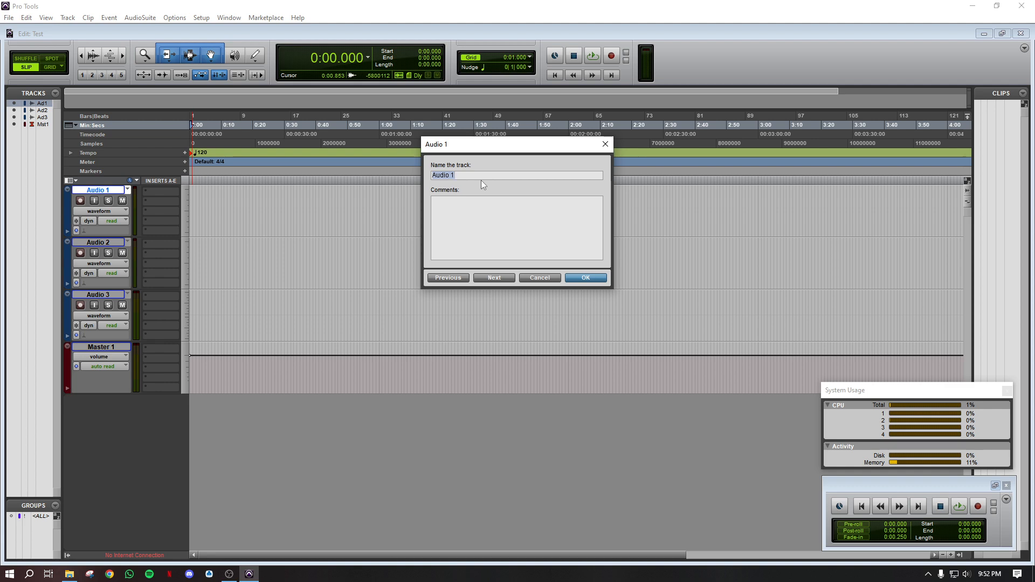
pyautogui.write('Dialogue')
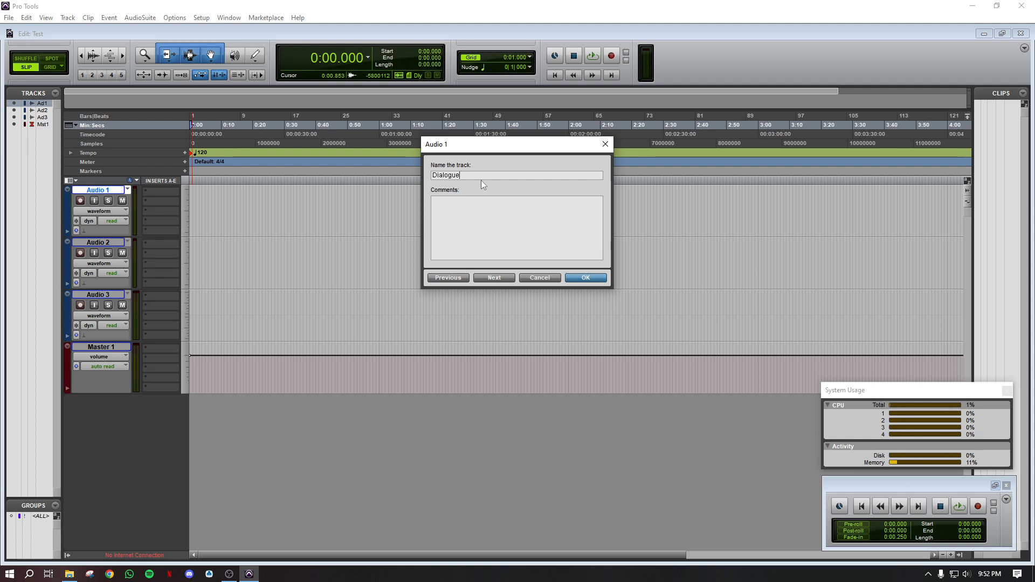
pyautogui.write('_Matt')
pyautogui.write('_Sc1')
pyautogui.click(488, 278)
pyautogui.click(488, 278)
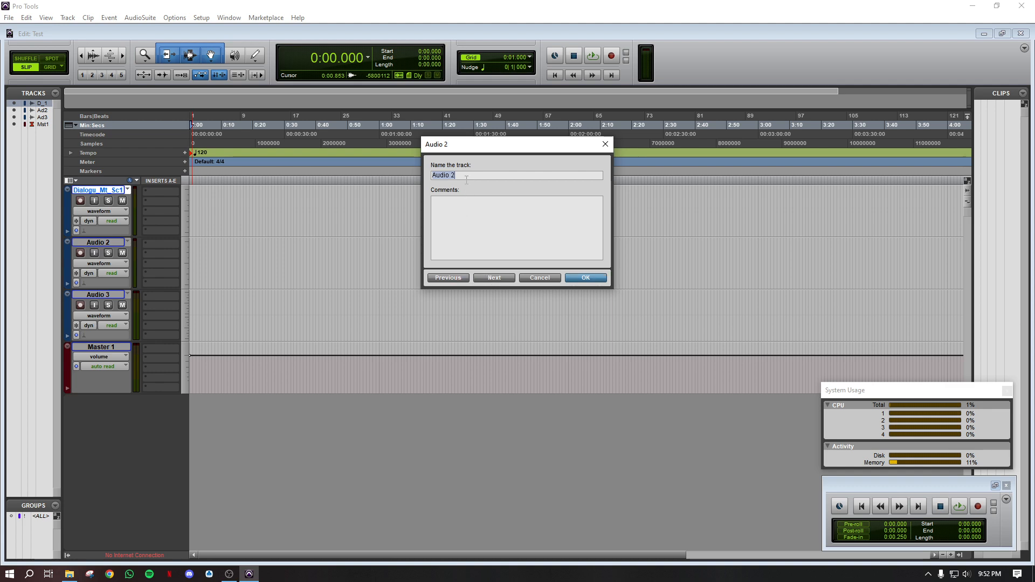
# Rename Audio 2 as Footsteps, the character's lowercase first name and Sc1, joined by underscores, and Audio 3 as Ambient Park
pyautogui.write('Footsteps_matt_Sc1')
pyautogui.click(492, 279)
pyautogui.write('Ambient Park')
pyautogui.click(492, 279)
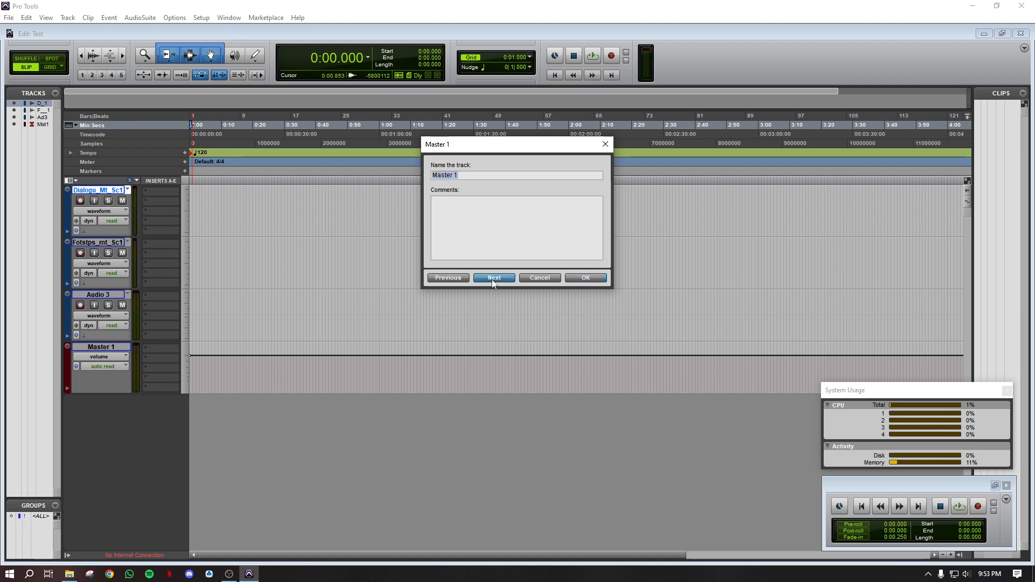
# Rename the Master 1 track as Master Track
pyautogui.click(491, 279)
pyautogui.click(446, 276)
pyautogui.click(475, 175)
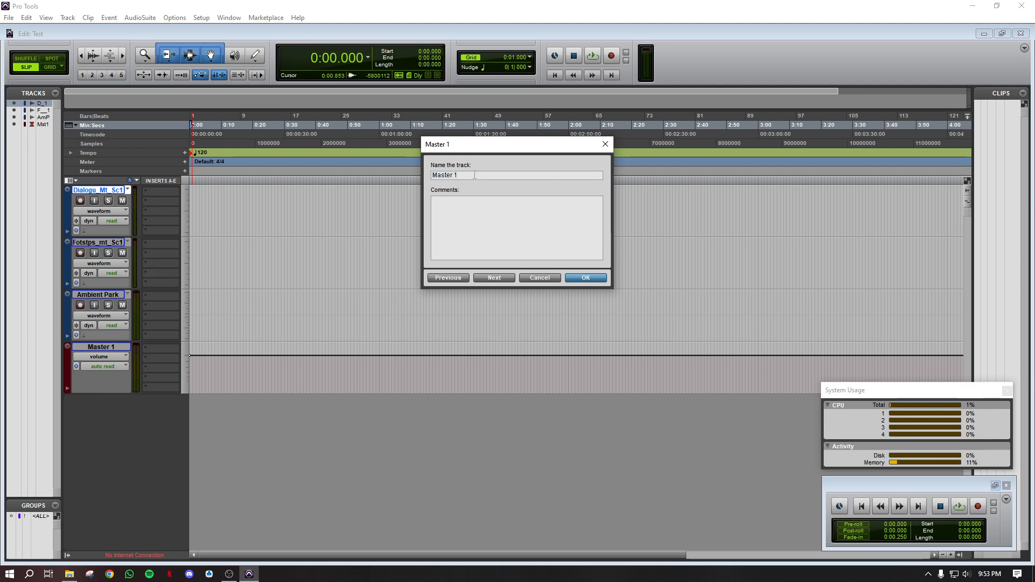
pyautogui.press('BackSpace')
pyautogui.press('BackSpace')
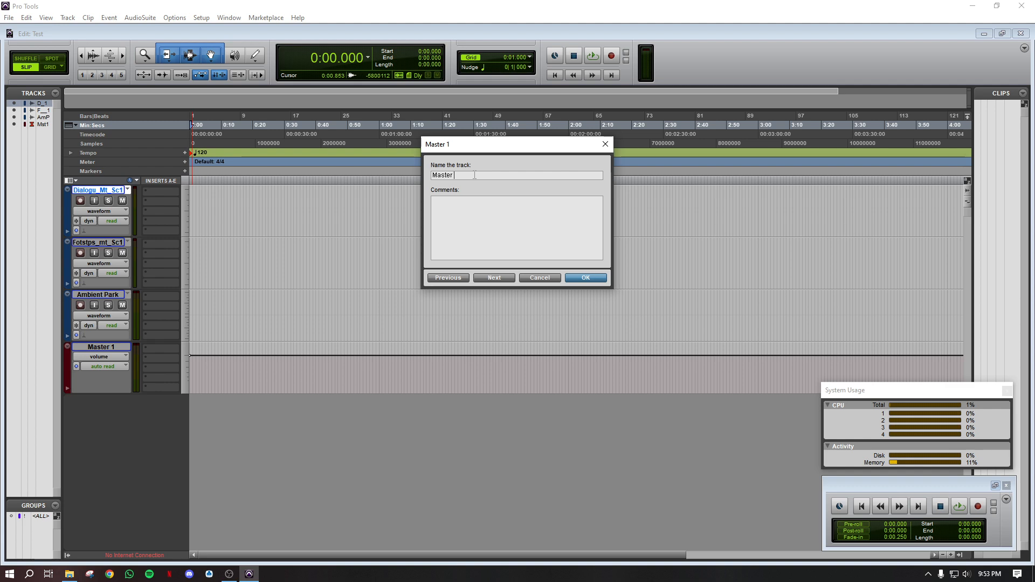
pyautogui.write('Track')
pyautogui.click(582, 277)
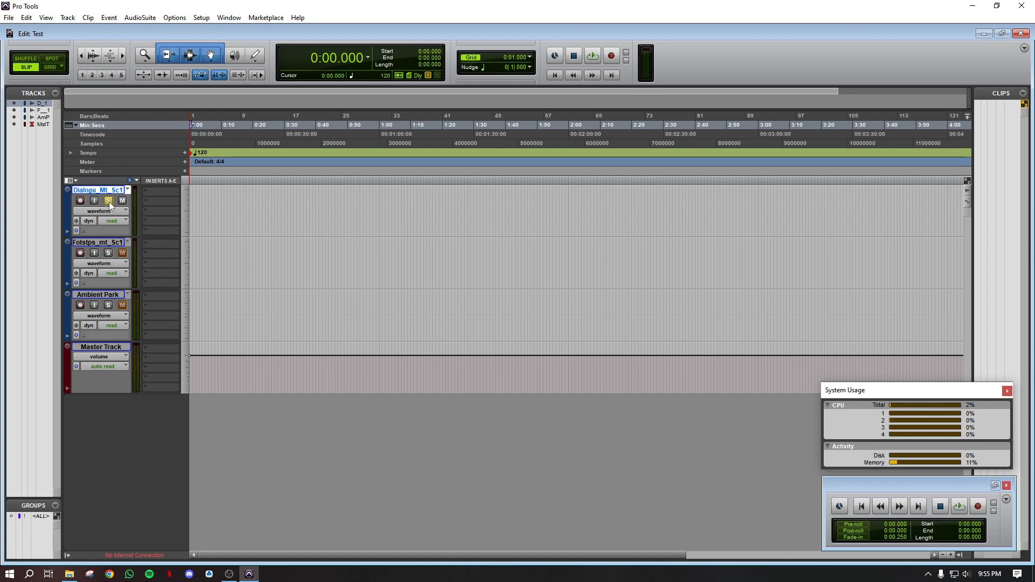
# Try out solo and mute on the dialogue track, switching each one back off
pyautogui.click(109, 200)
pyautogui.click(109, 201)
pyautogui.click(122, 200)
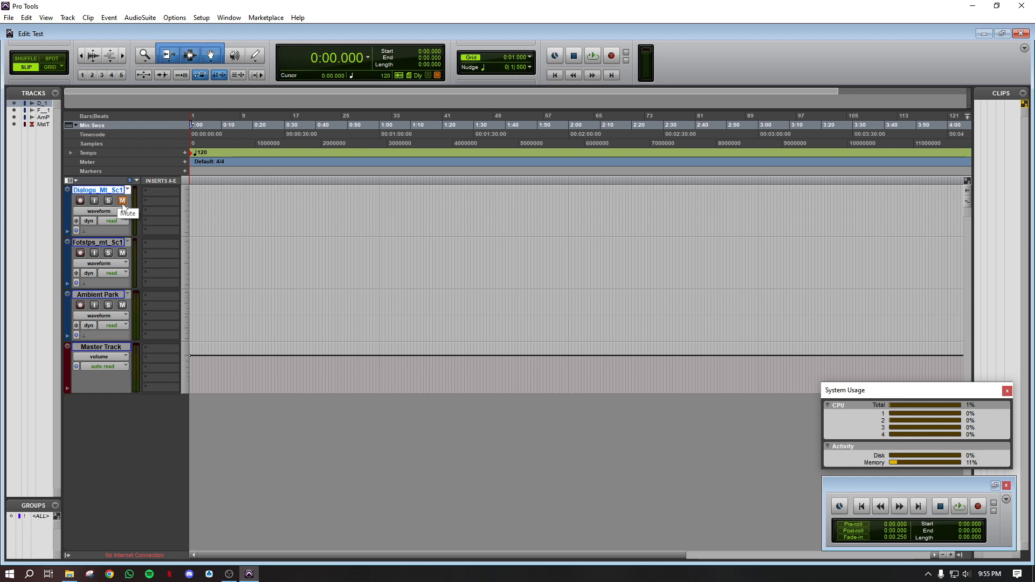
pyautogui.click(122, 201)
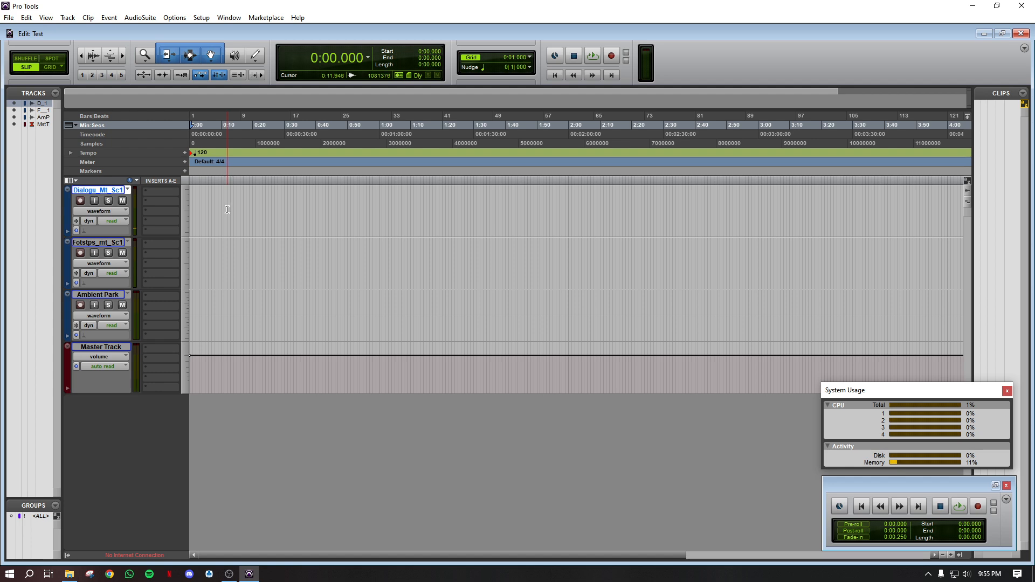
# Record-arm the dialogue track and record a take of about 10 seconds from the start of the timeline
pyautogui.click(81, 201)
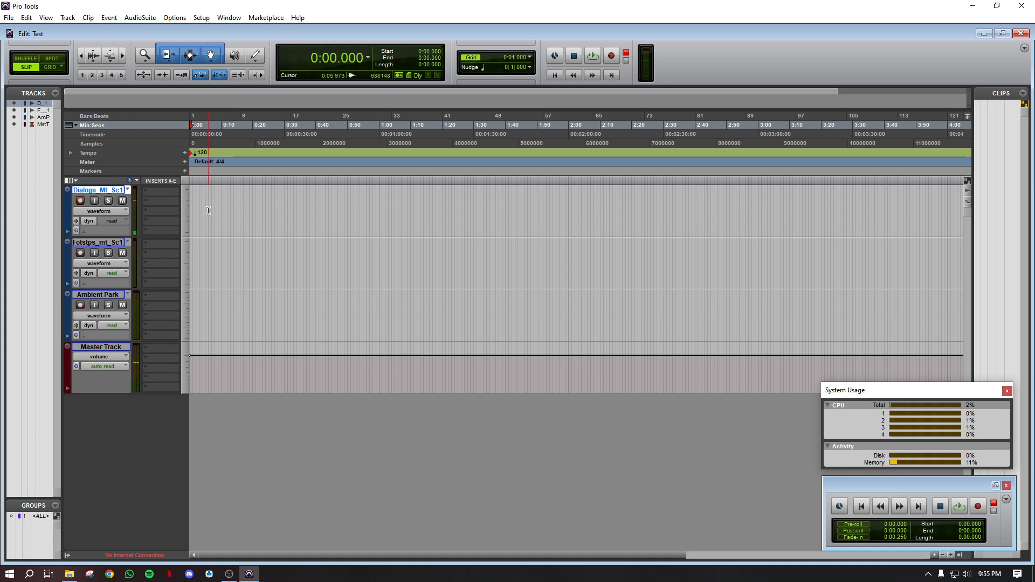
pyautogui.click(614, 55)
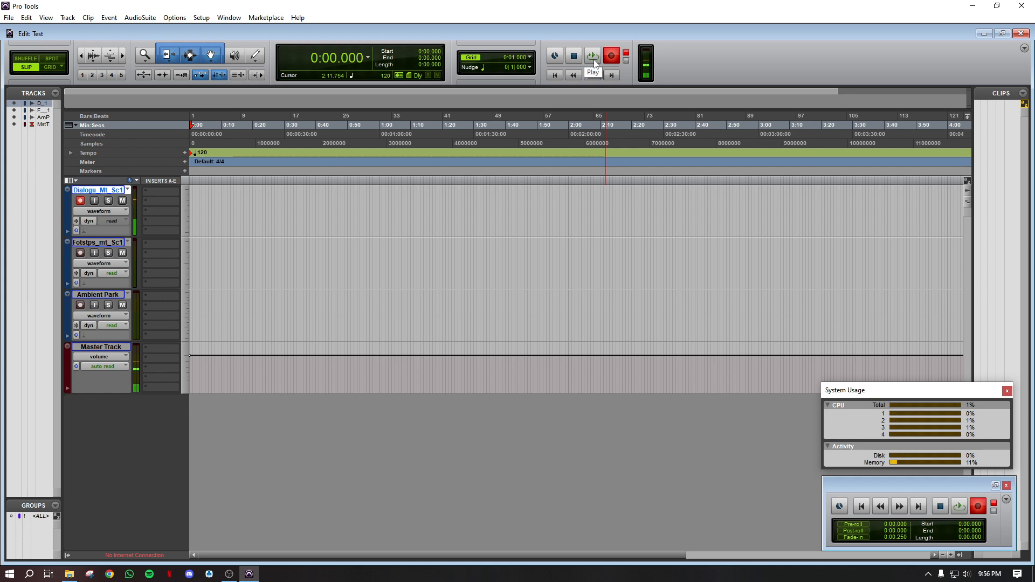
pyautogui.click(593, 58)
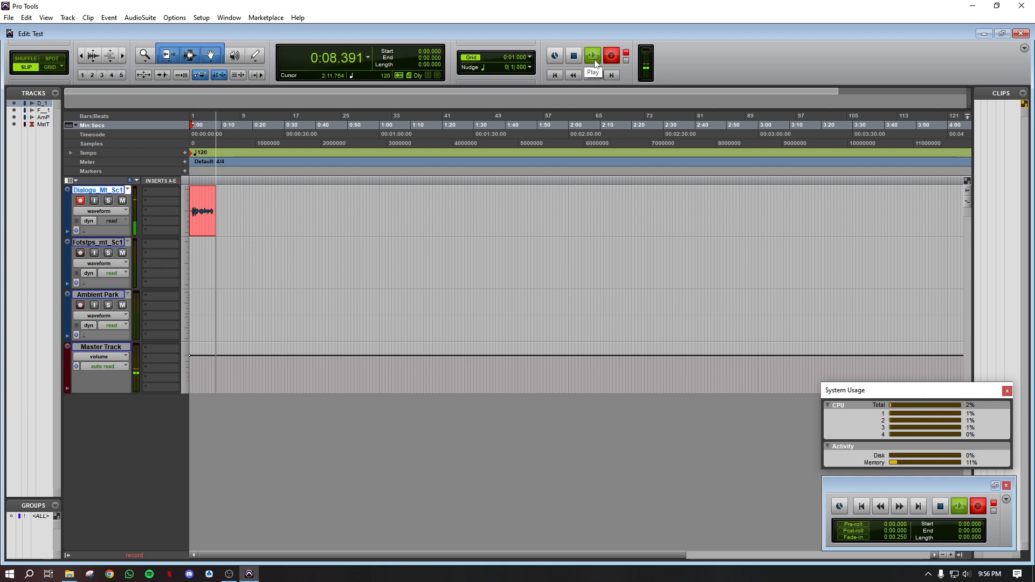
pyautogui.click(575, 57)
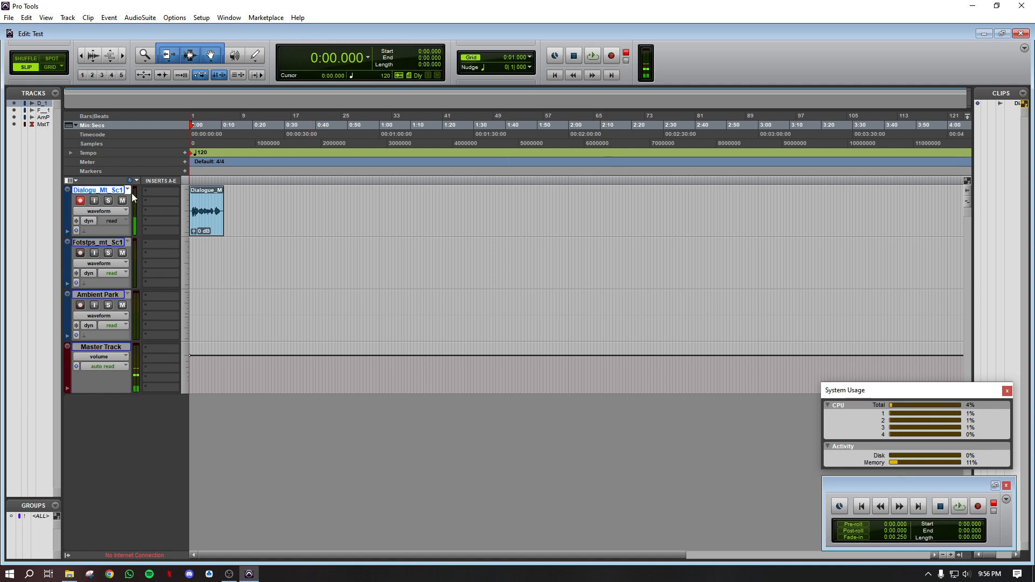
# Turn off record-arm on the dialogue track
pyautogui.click(80, 202)
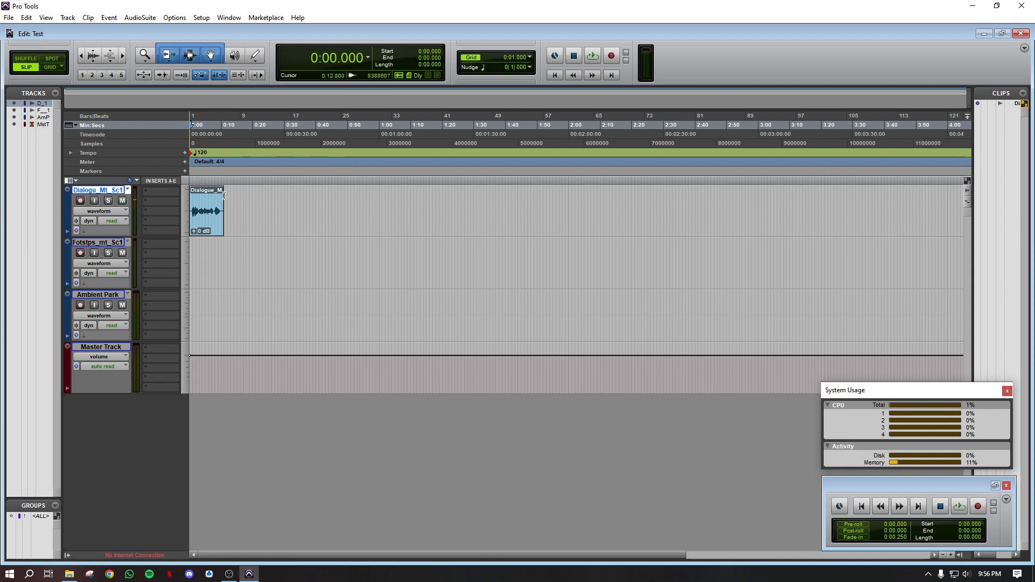
# Try separating the dialogue clip at about 5.6 seconds and moving its second part to start at about 13 seconds
pyautogui.click(209, 210)
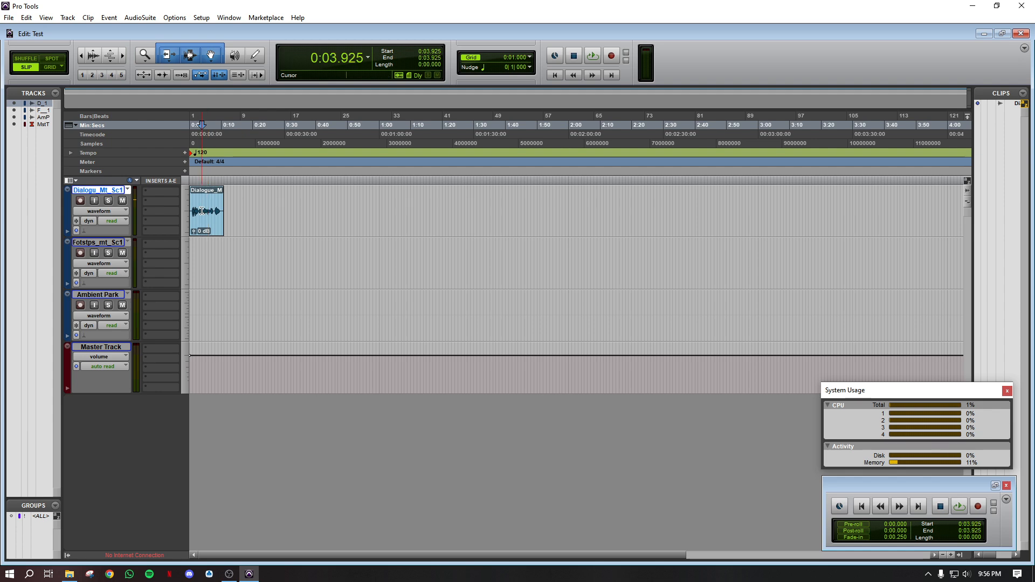
pyautogui.click(208, 210)
pyautogui.rightClick(209, 210)
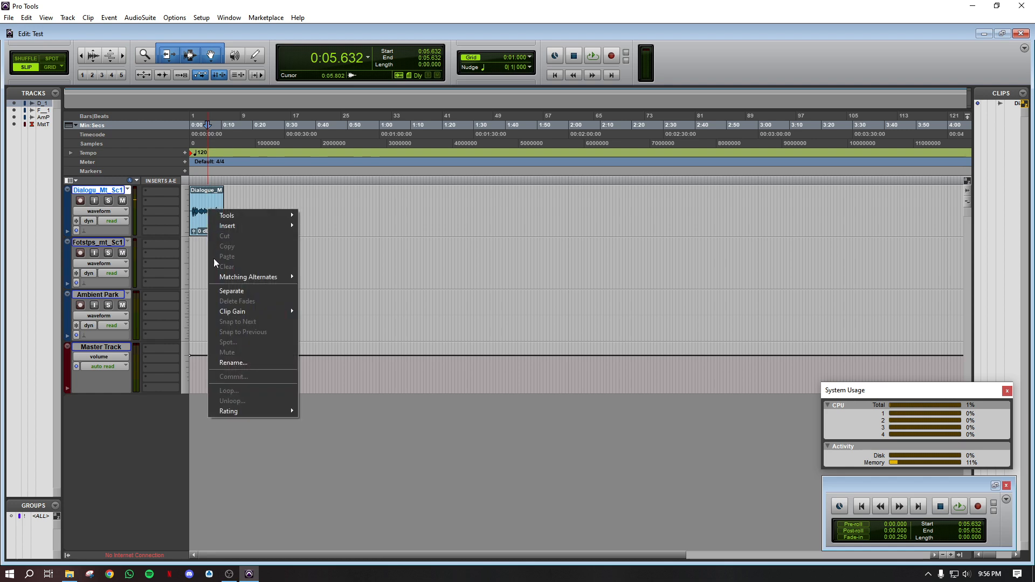
pyautogui.click(223, 292)
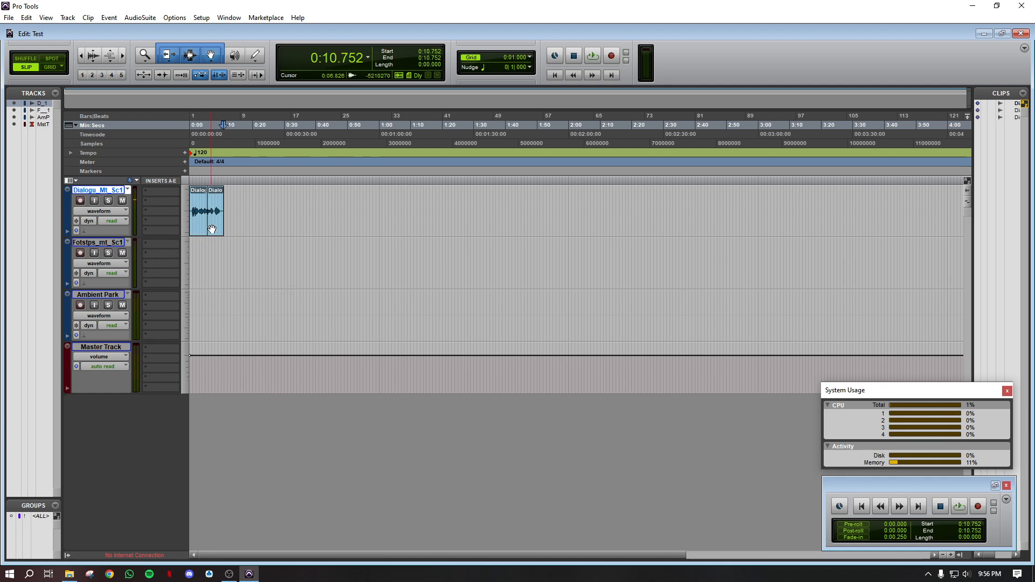
pyautogui.moveTo(224, 219); pyautogui.dragTo(247, 218)
pyautogui.doubleClick(247, 219)
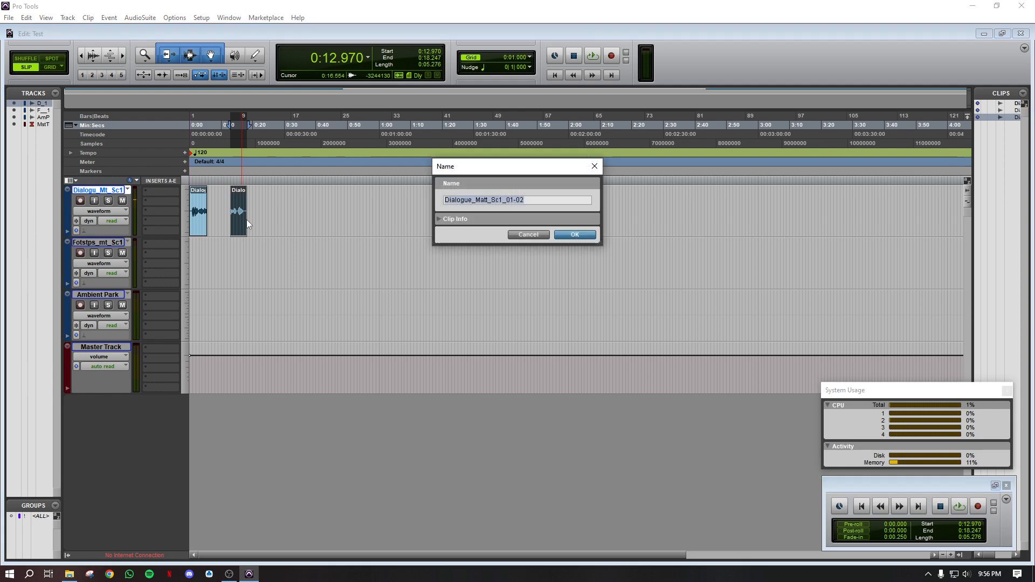
pyautogui.click(526, 234)
# Undo the clip move and the separation on the dialogue track, and clear the clip selection
pyautogui.hotkey('ctrl', 'z')
pyautogui.hotkey('ctrl', 'z')
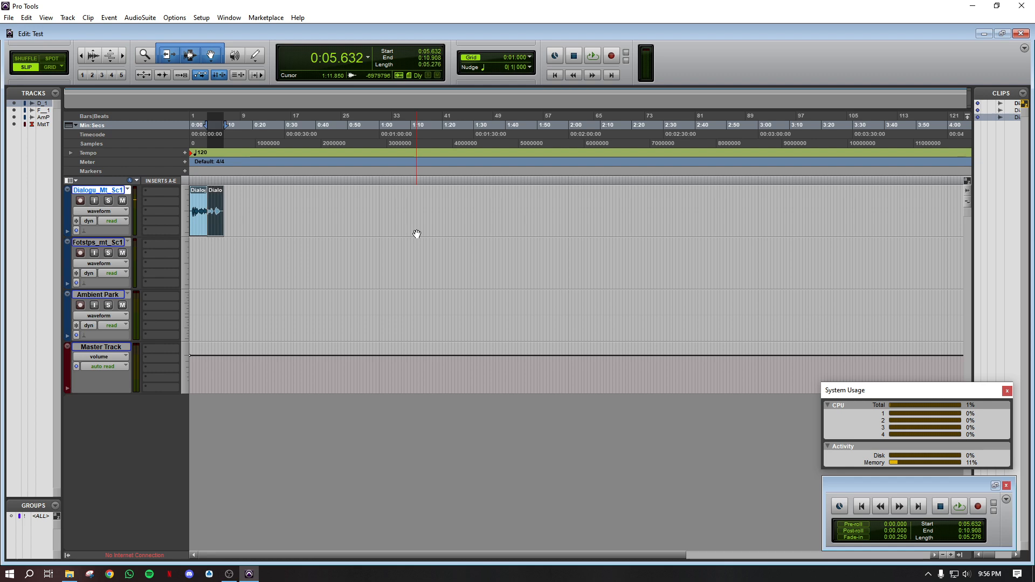
pyautogui.doubleClick(209, 222)
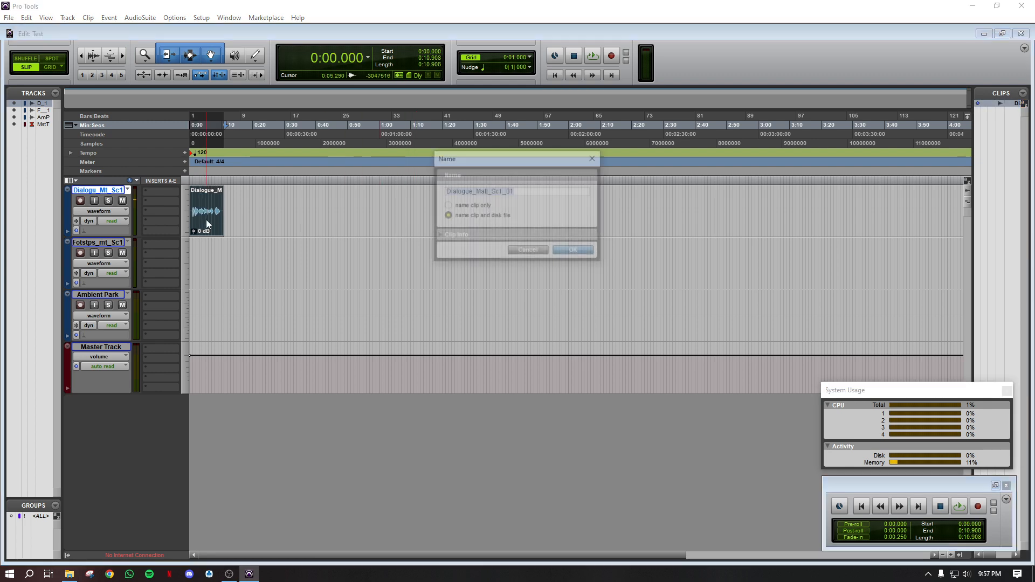
pyautogui.click(529, 253)
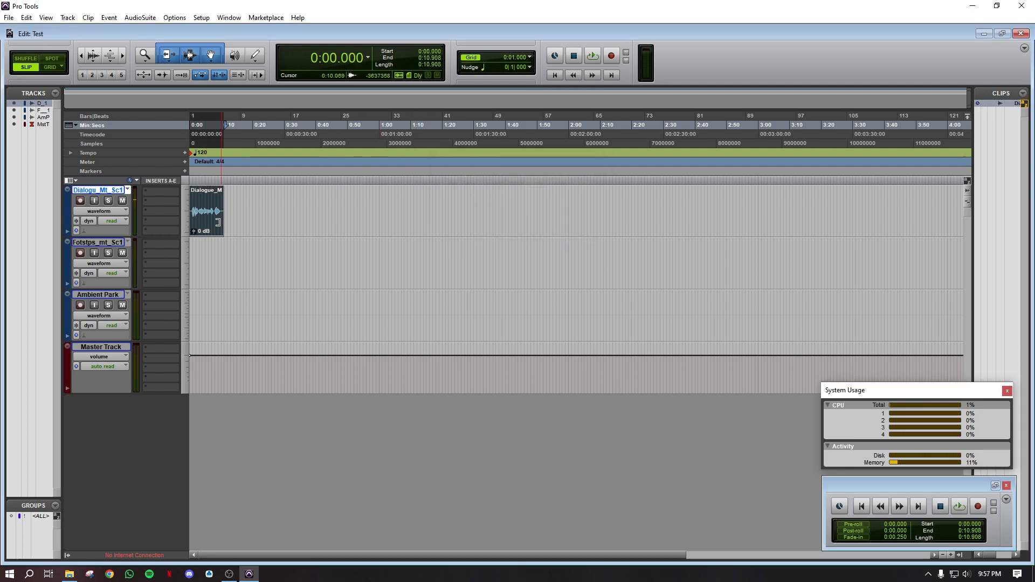
pyautogui.moveTo(218, 230)
pyautogui.mouseDown()
pyautogui.moveTo(458, 234)
pyautogui.moveTo(205, 233)
pyautogui.mouseUp()
pyautogui.click(208, 208)
pyautogui.click(263, 203)
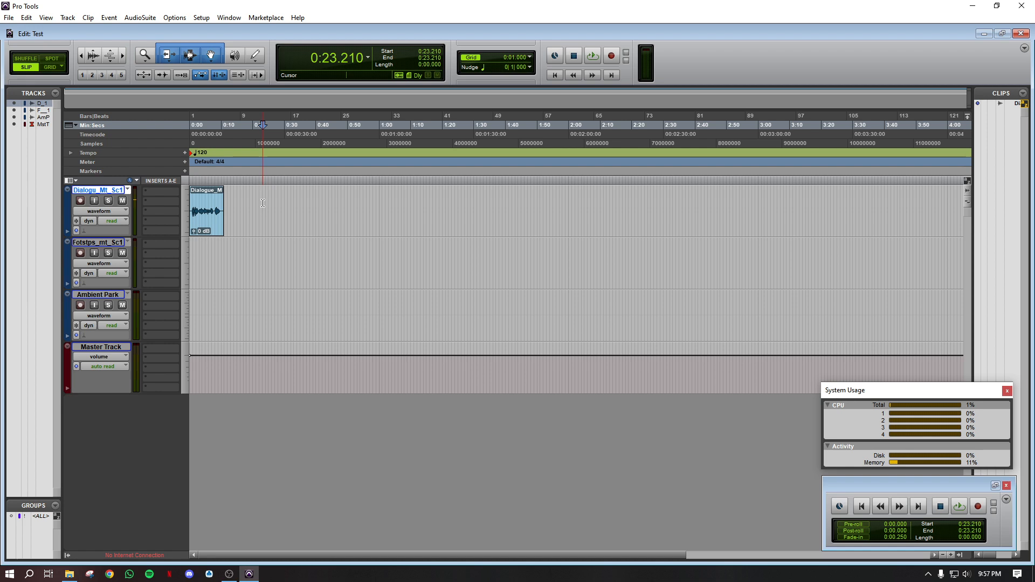
# Select the dialogue clip and play it back in the Mix window to check its level on the meters
pyautogui.hotkey('ctrl', '=')
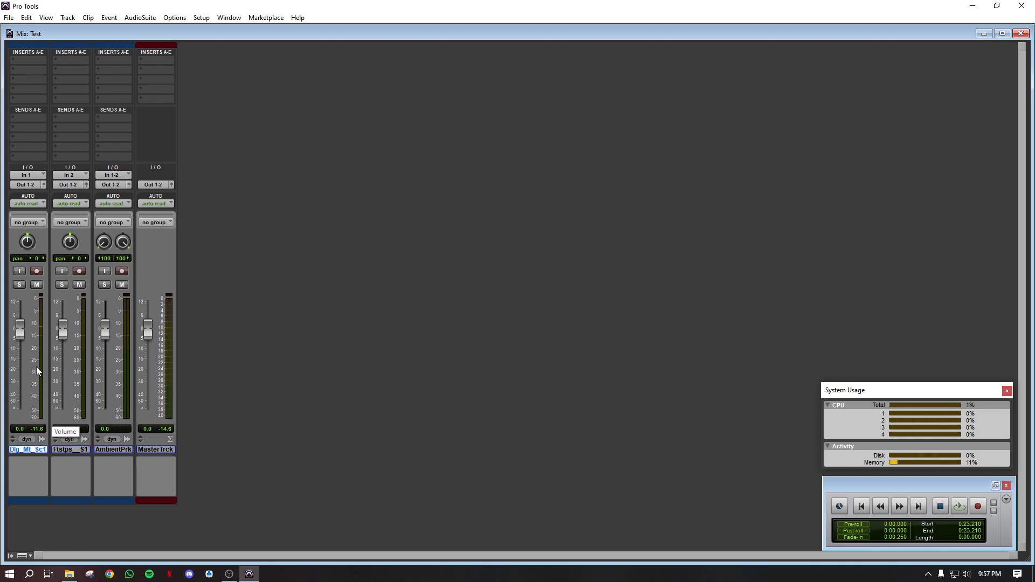
pyautogui.press('space')
pyautogui.press('space')
pyautogui.hotkey('ctrl', '=')
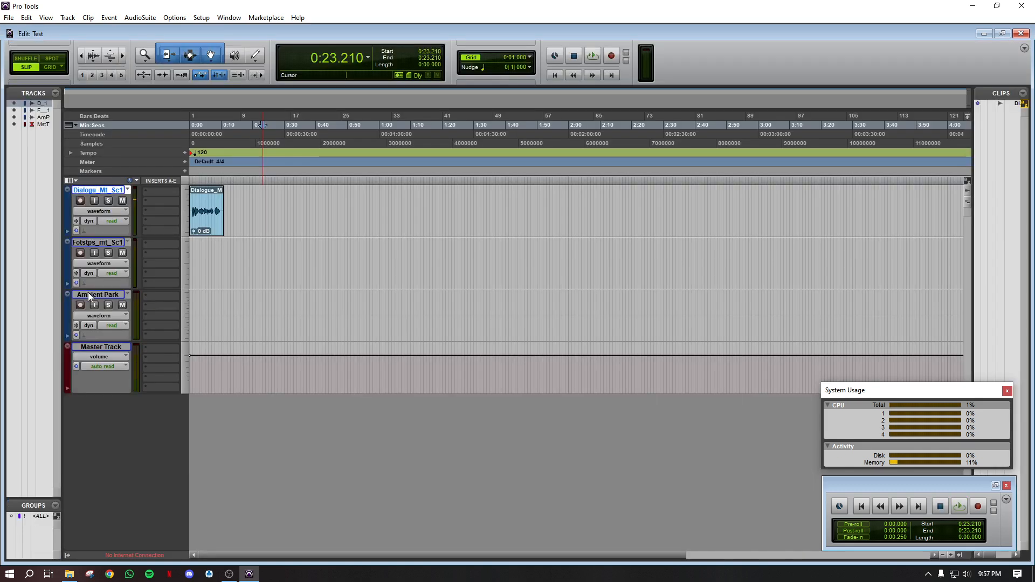
pyautogui.click(205, 221)
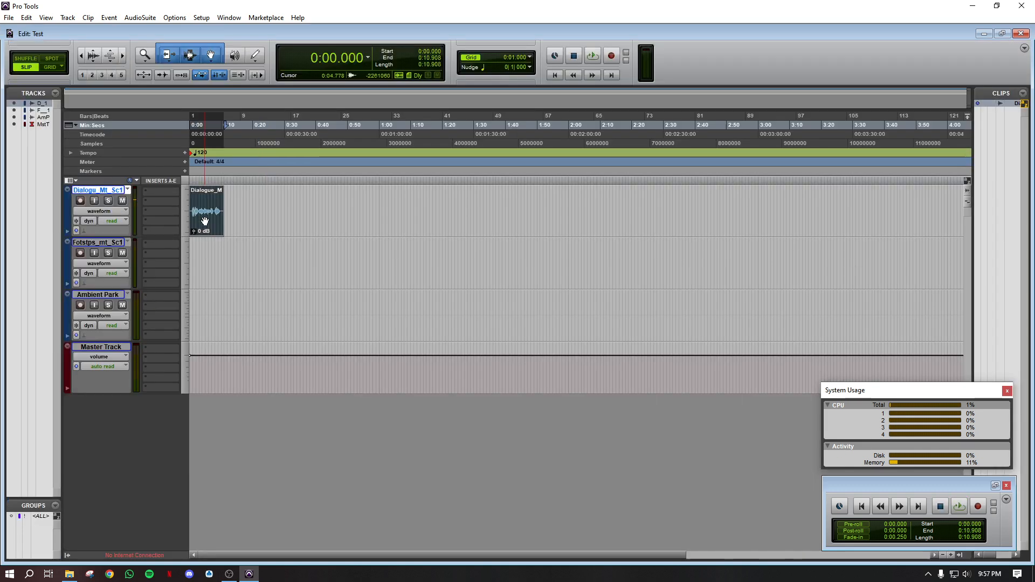
pyautogui.hotkey('ctrl', '=')
pyautogui.press('space')
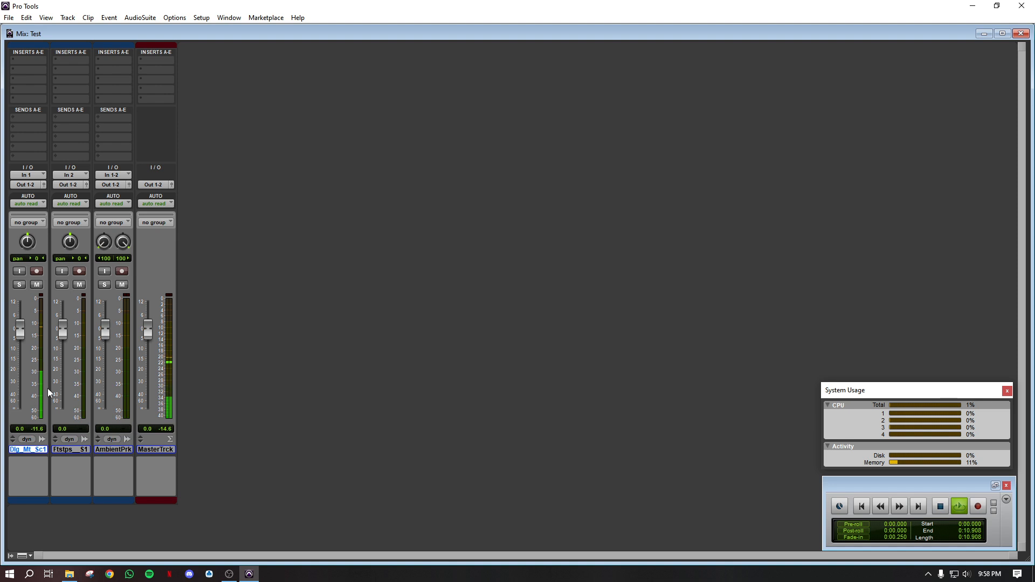
pyautogui.press('space')
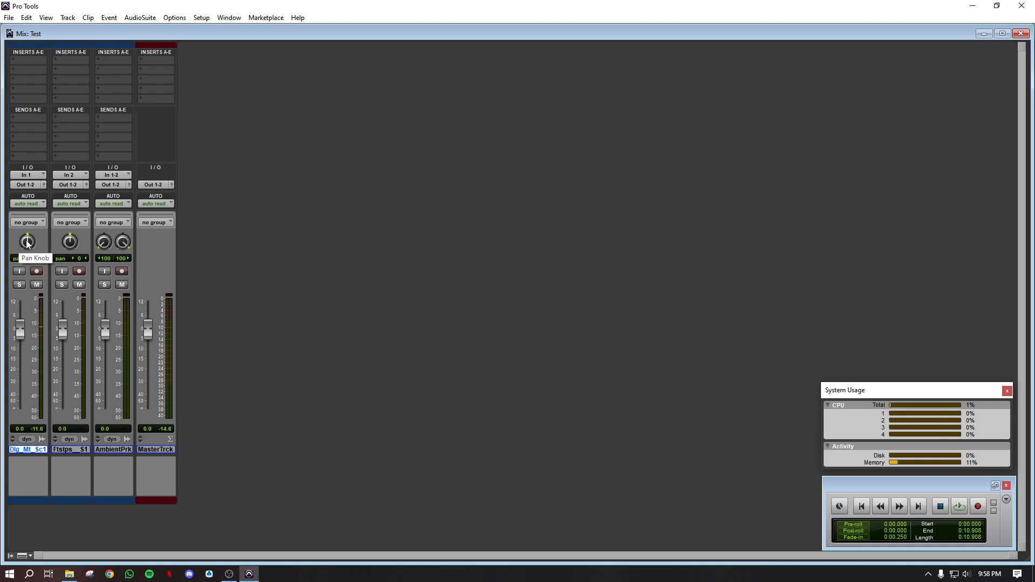
# Try panning the dialogue track fully to one side and reset its pan to centre
pyautogui.moveTo(28, 243); pyautogui.dragTo(10, 291)
pyautogui.click(57, 146)
pyautogui.click(44, 203)
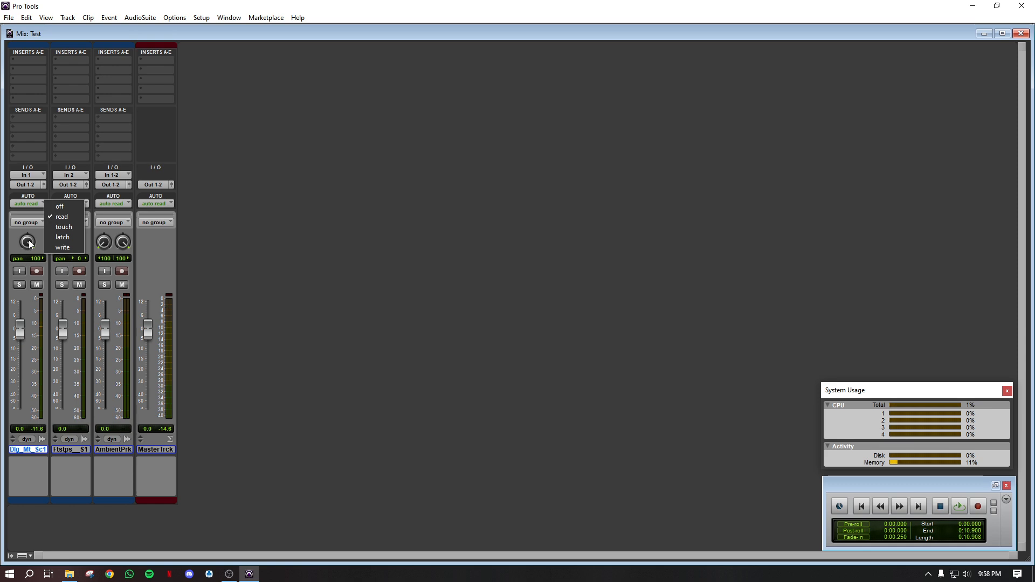
pyautogui.keyDown('alt'); pyautogui.click(29, 241); pyautogui.keyUp('alt')
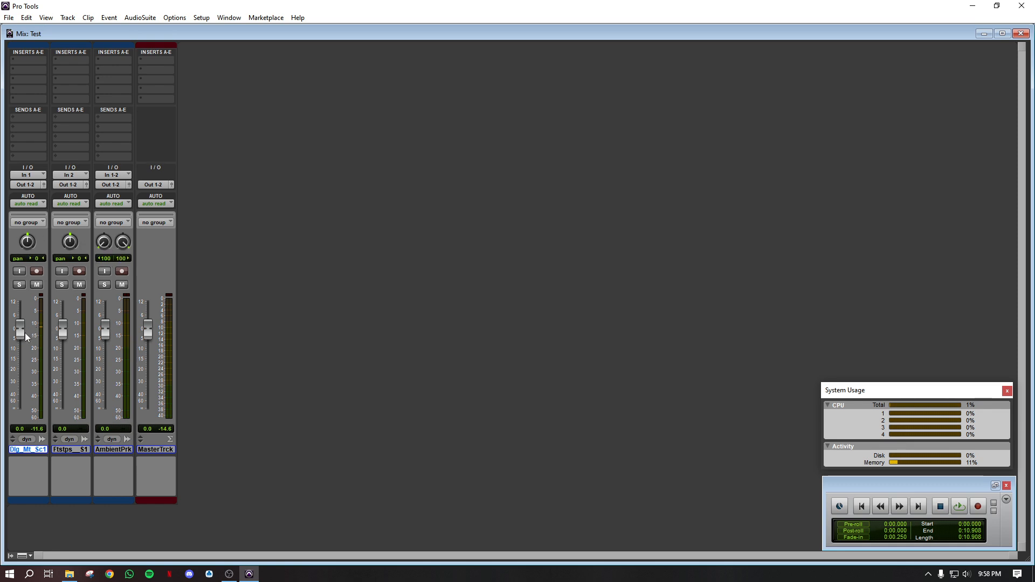
# Lower the dialogue track's volume to -0.4 dB and play the clip to check the track and master levels
pyautogui.press('space')
pyautogui.moveTo(20, 333)
pyautogui.mouseDown()
pyautogui.moveTo(20, 378)
pyautogui.moveTo(24, 335)
pyautogui.mouseUp()
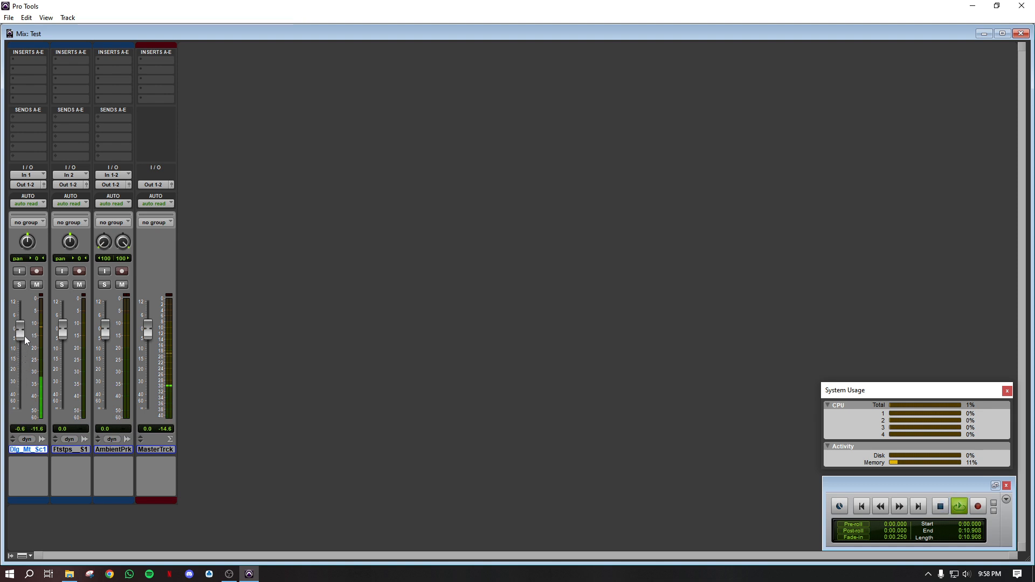
pyautogui.press('space')
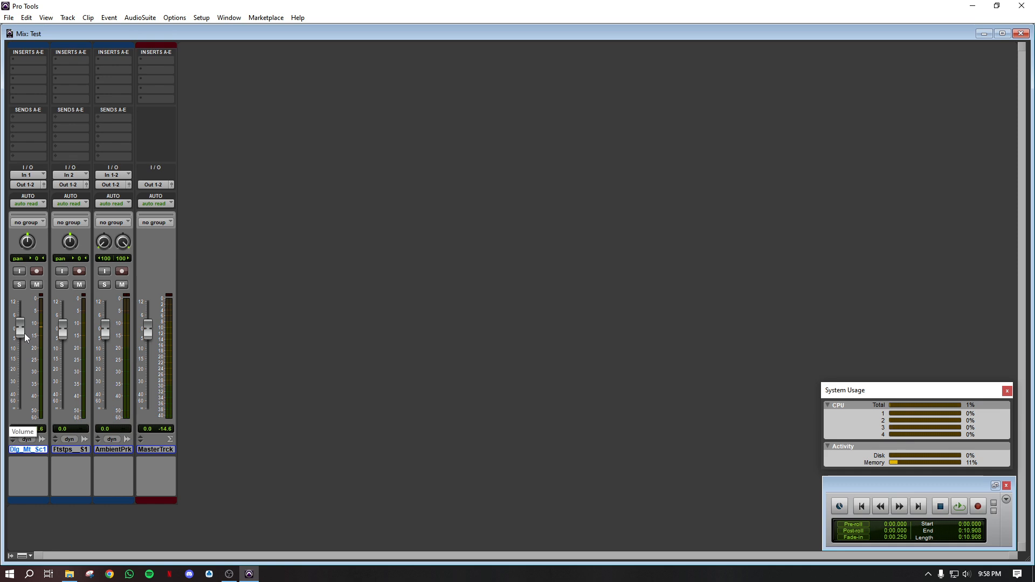
pyautogui.moveTo(24, 333); pyautogui.dragTo(20, 335)
pyautogui.moveTo(22, 338)
pyautogui.mouseDown()
pyautogui.moveTo(21, 374)
pyautogui.moveTo(22, 335)
pyautogui.mouseUp()
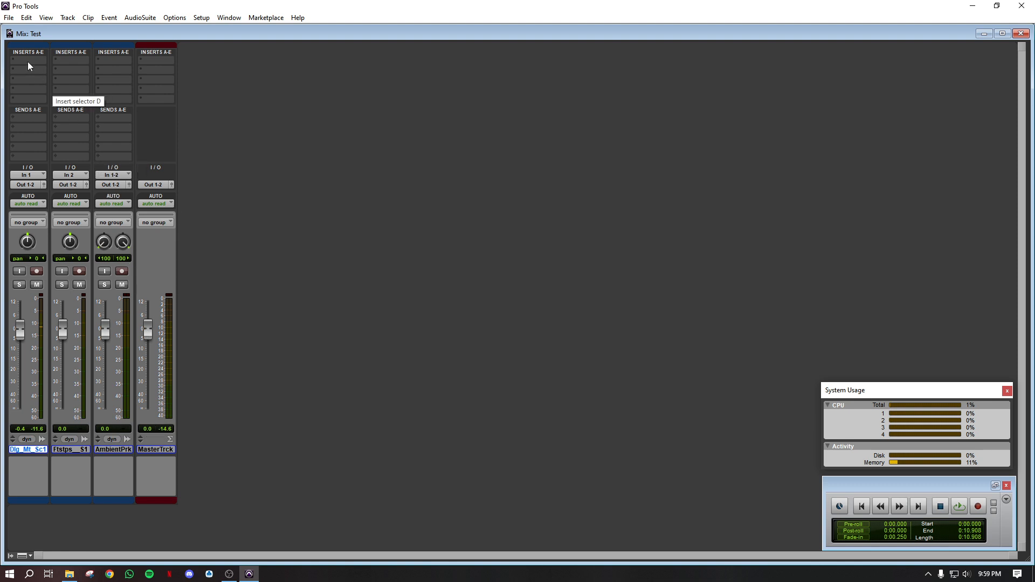
pyautogui.press('space')
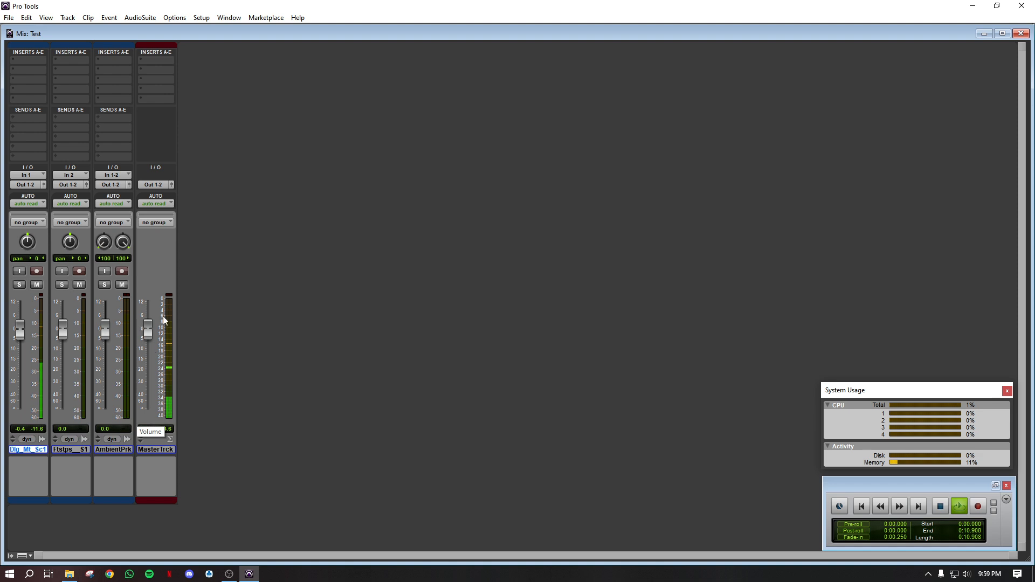
pyautogui.press('space')
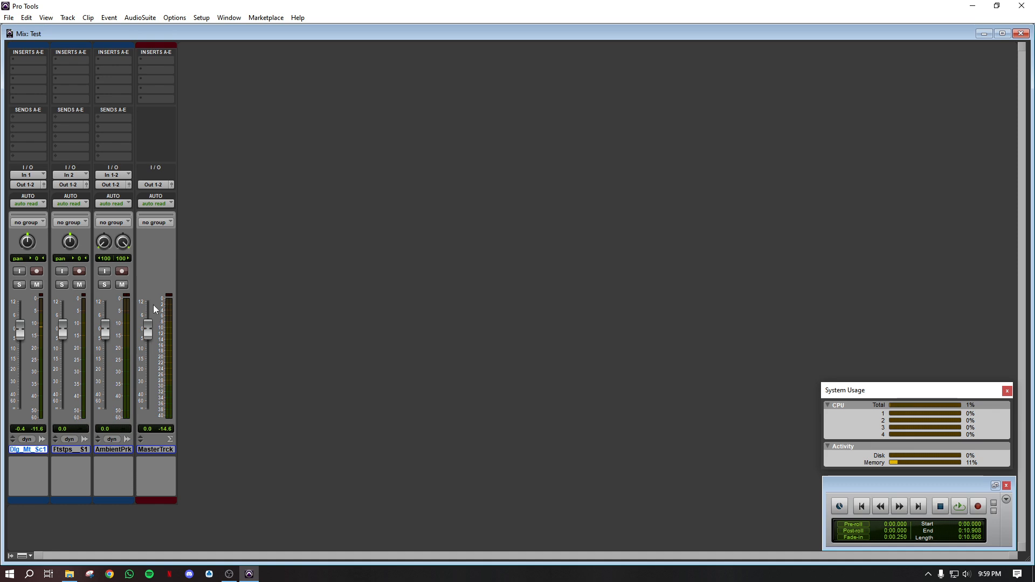
# Insert the mono Graphic EQ plug-in in the dialogue track's first insert slot
pyautogui.click(29, 63)
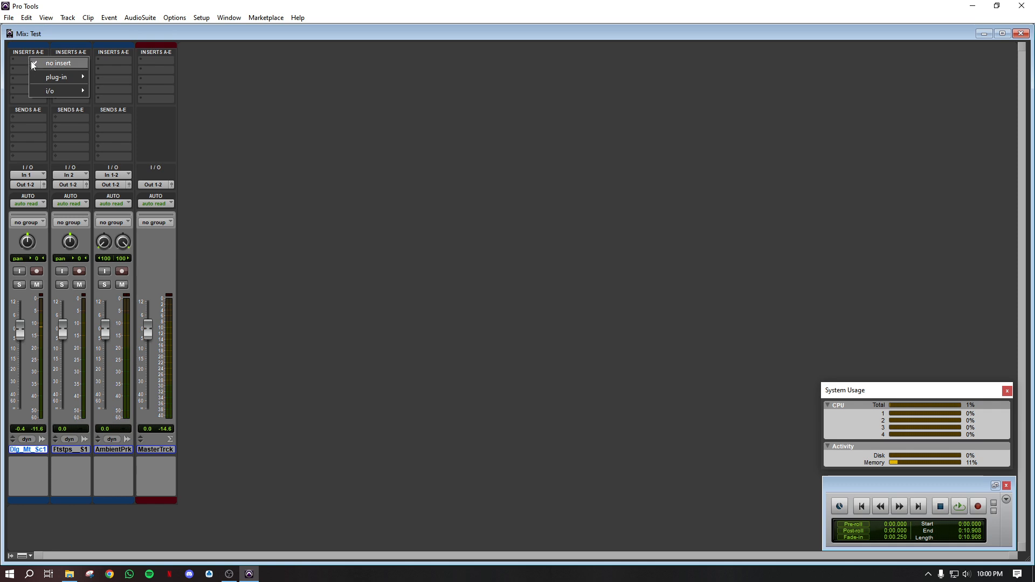
pyautogui.moveTo(47, 74)
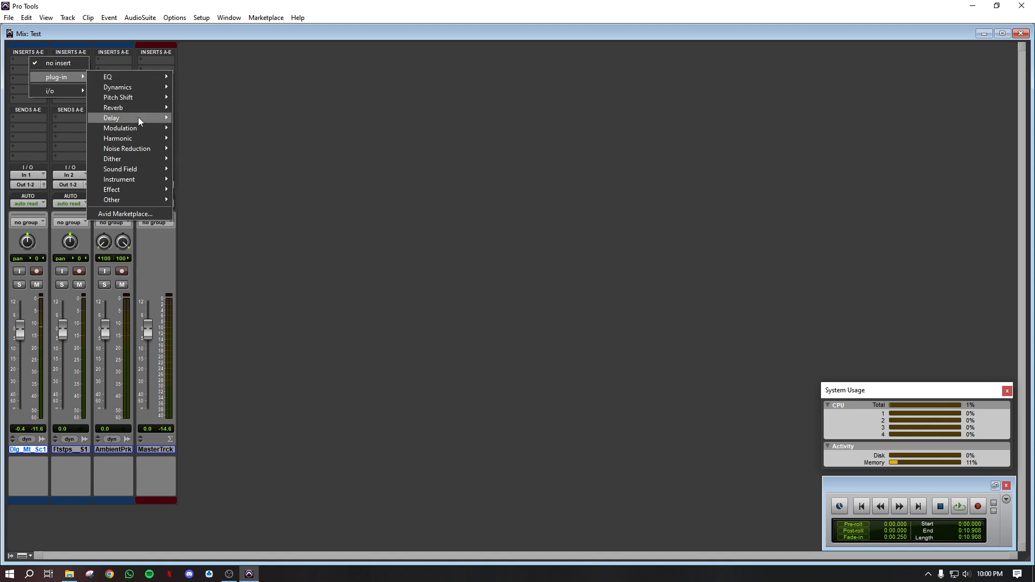
pyautogui.moveTo(139, 118)
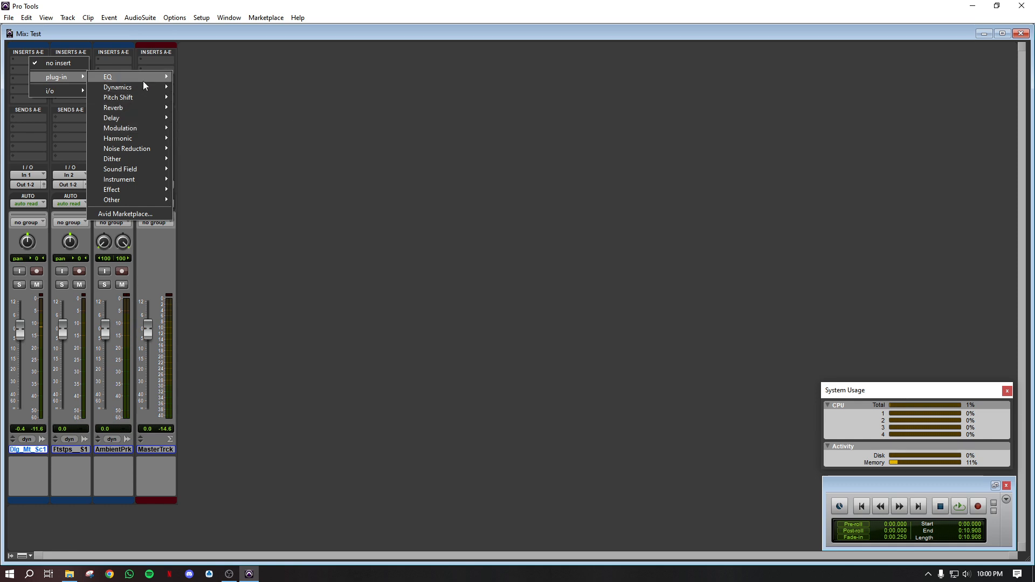
pyautogui.moveTo(144, 80)
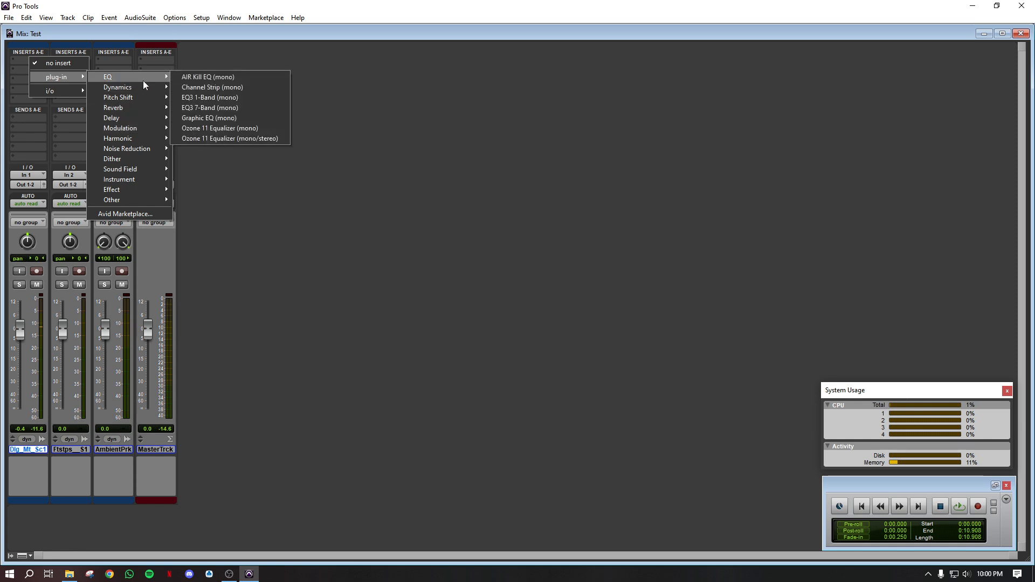
pyautogui.click(217, 116)
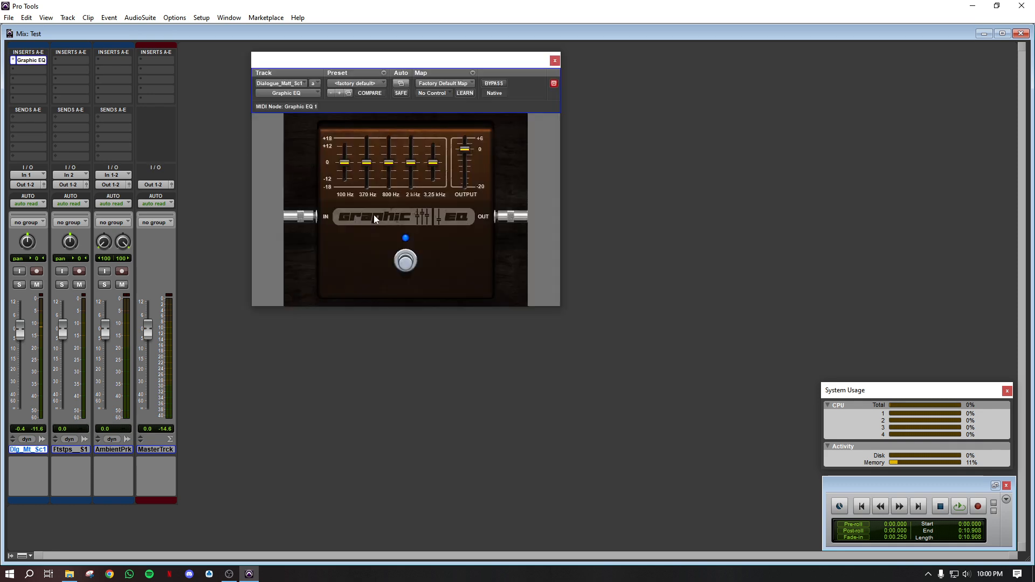
# Replace the Graphic EQ on the dialogue track with the mono EQ3 7-Band plug-in
pyautogui.click(315, 92)
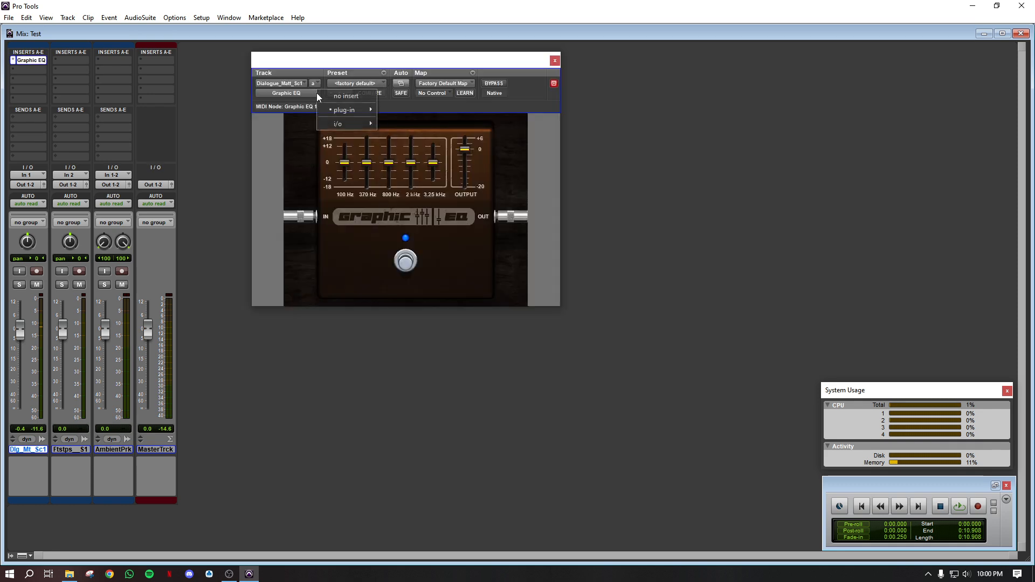
pyautogui.moveTo(329, 108)
pyautogui.moveTo(408, 109)
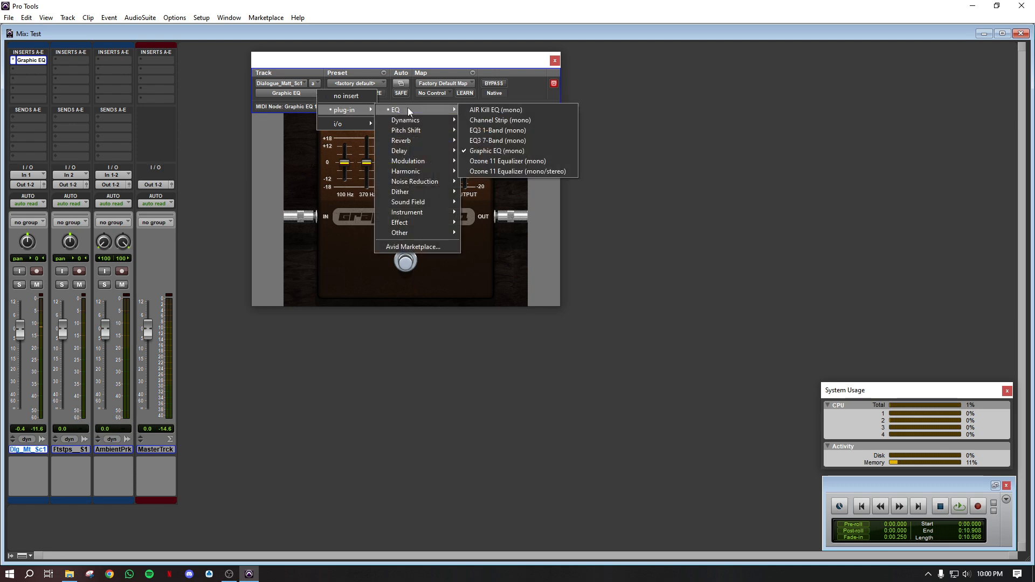
pyautogui.click(494, 141)
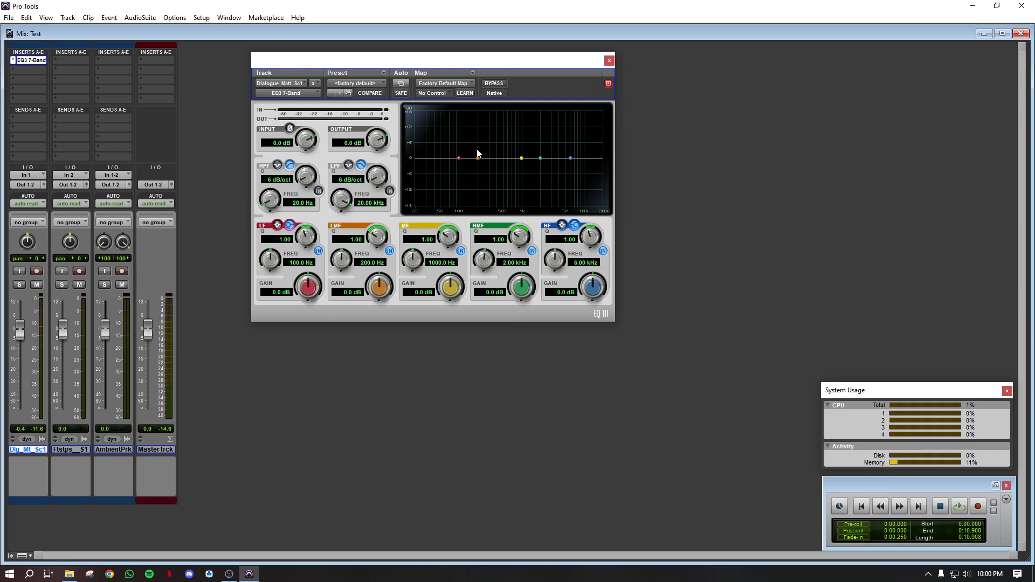
# Adjust the low-mid and high-mid band points on the EQ3 7-Band curve and close the plug-in window
pyautogui.moveTo(477, 156)
pyautogui.mouseDown()
pyautogui.moveTo(478, 121)
pyautogui.moveTo(474, 203)
pyautogui.moveTo(478, 162)
pyautogui.mouseUp()
pyautogui.moveTo(540, 158)
pyautogui.mouseDown()
pyautogui.moveTo(555, 133)
pyautogui.moveTo(547, 158)
pyautogui.mouseUp()
pyautogui.click(609, 60)
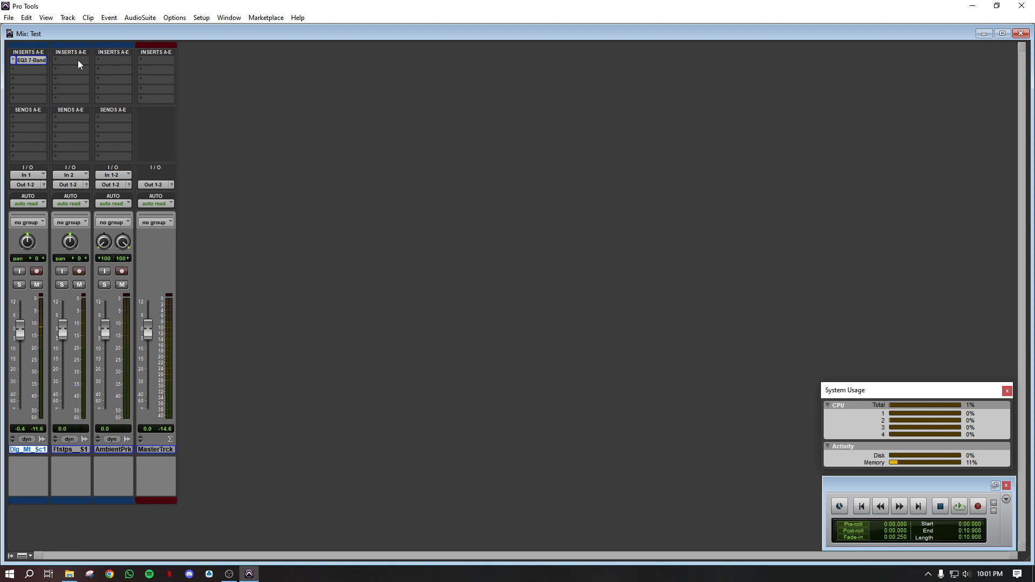
# Try out the Bounce to Disk settings with the WAV file type and Interleaved format, closing them without bouncing
pyautogui.click(15, 19)
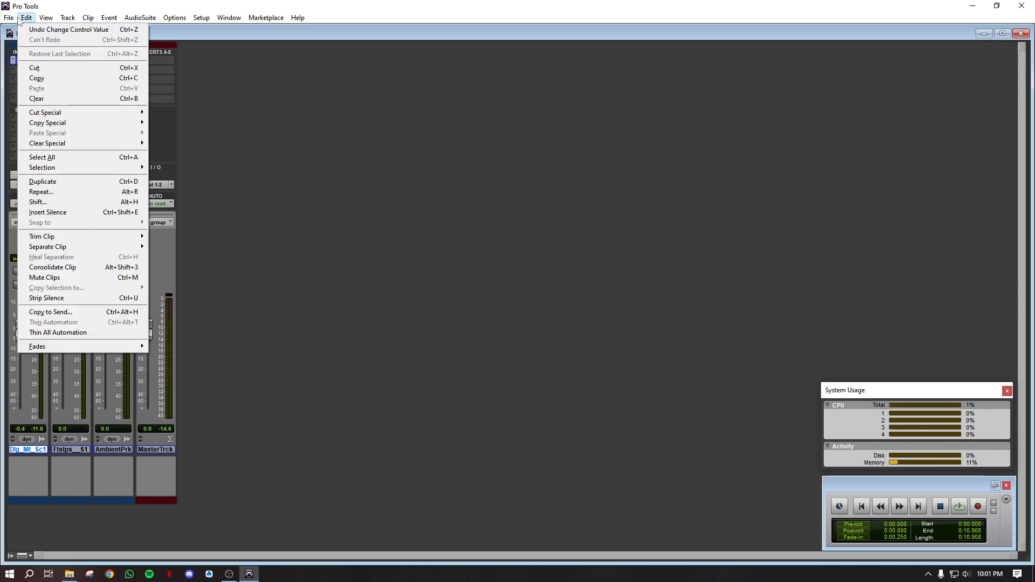
pyautogui.moveTo(21, 155)
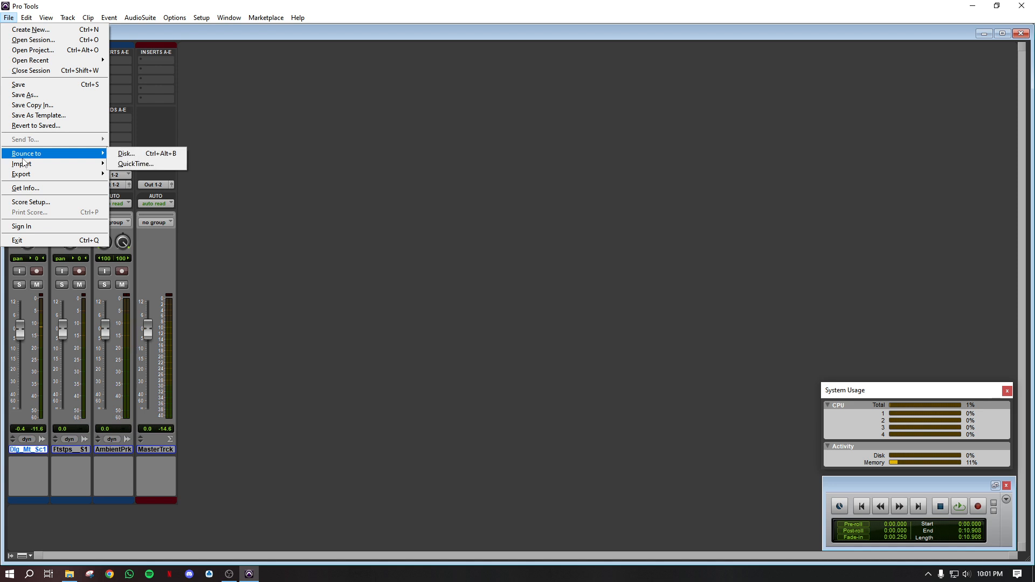
pyautogui.click(122, 154)
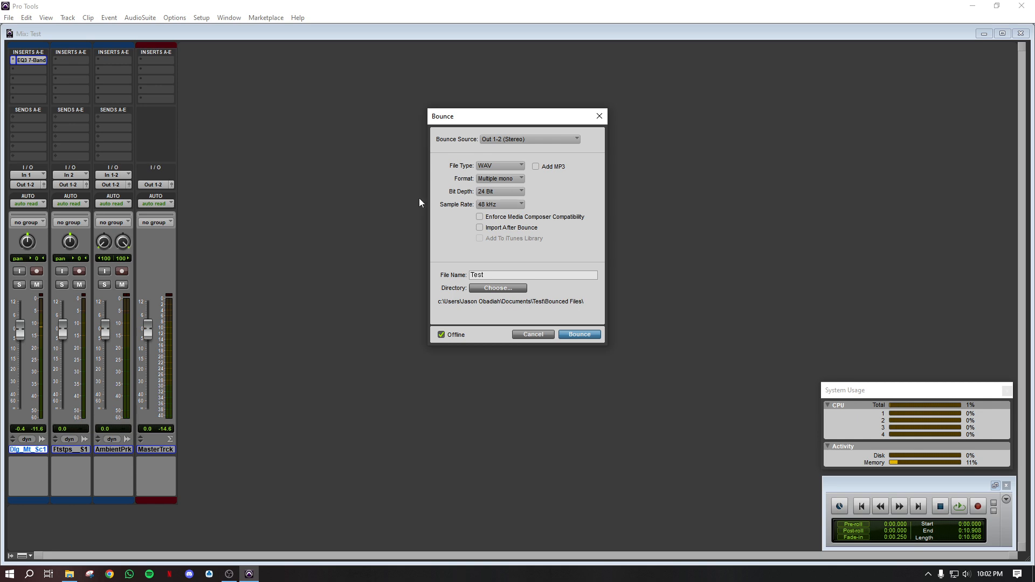
pyautogui.click(518, 169)
pyautogui.click(530, 168)
pyautogui.click(509, 179)
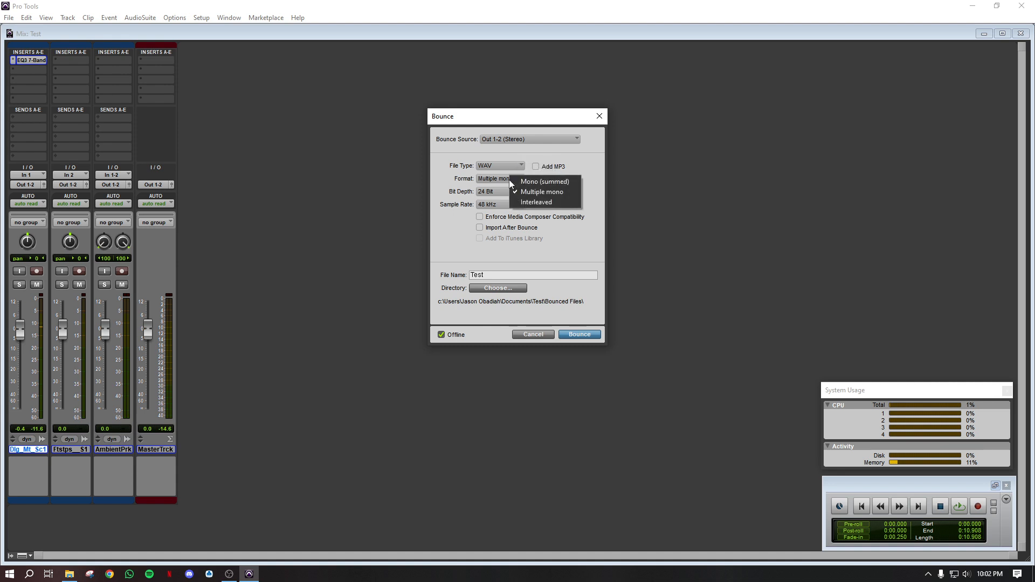
pyautogui.click(547, 205)
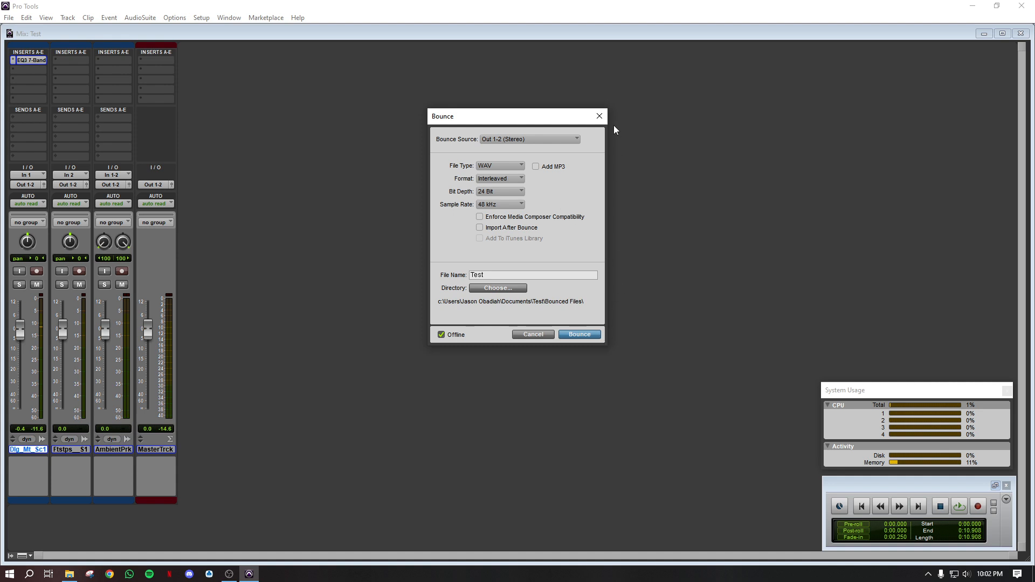
pyautogui.click(599, 119)
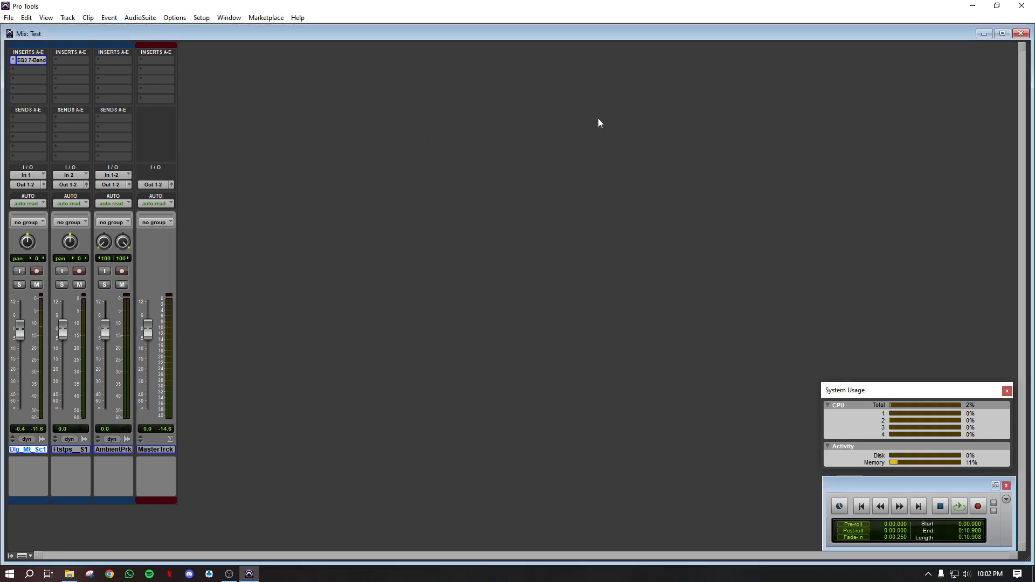